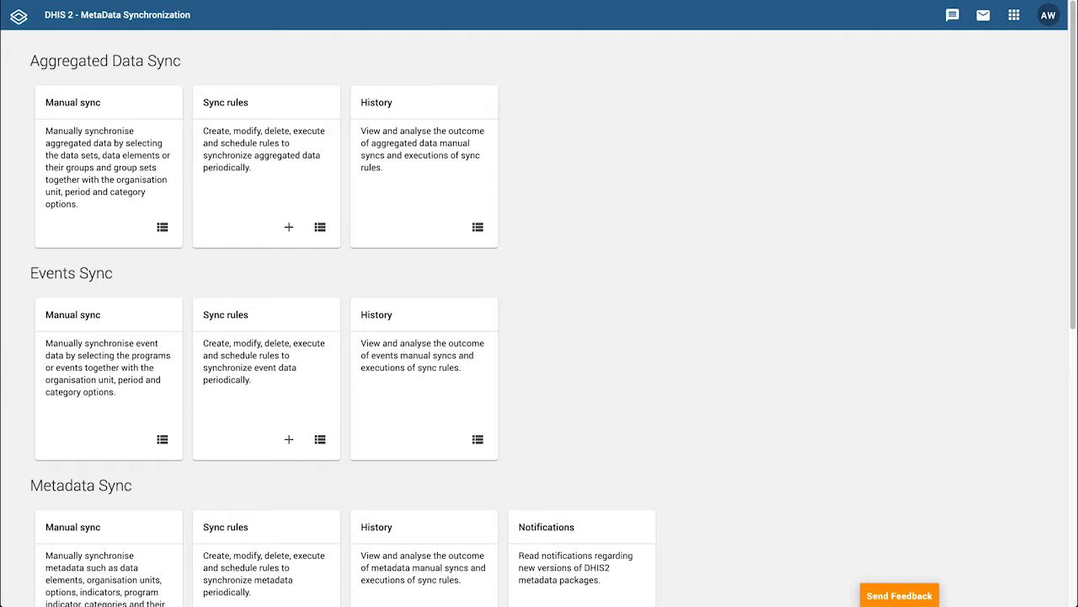
- Open the manual sync for events and inspect the data elements of the ENTO- Discriminating concentration bioassay program
{"action": "scroll", "coordinate": [655, 239], "scroll_direction": "down", "scroll_amount": 2}
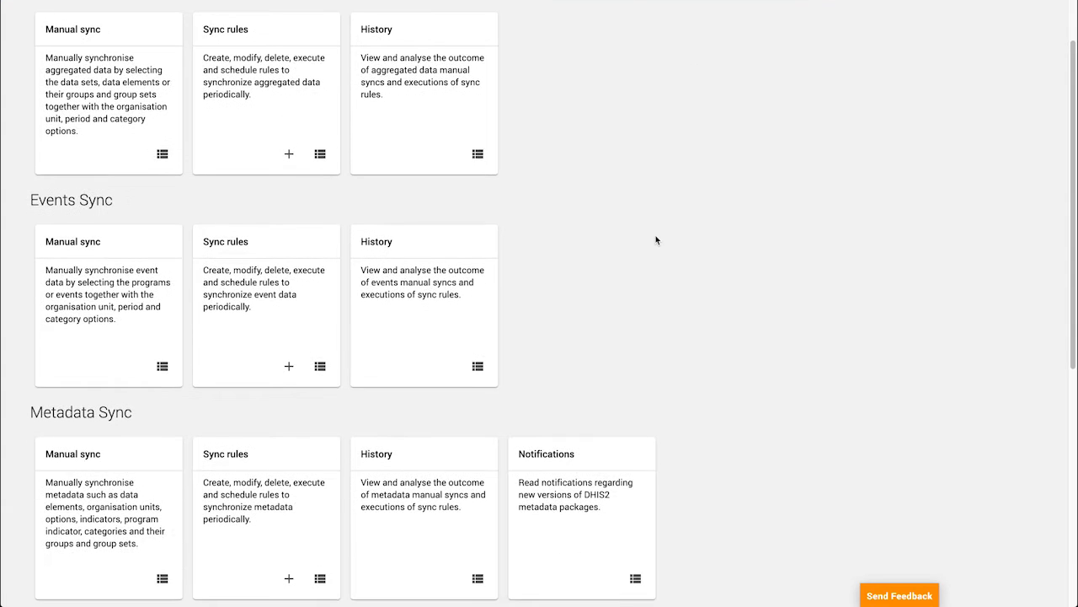
{"action": "left_click", "coordinate": [162, 350]}
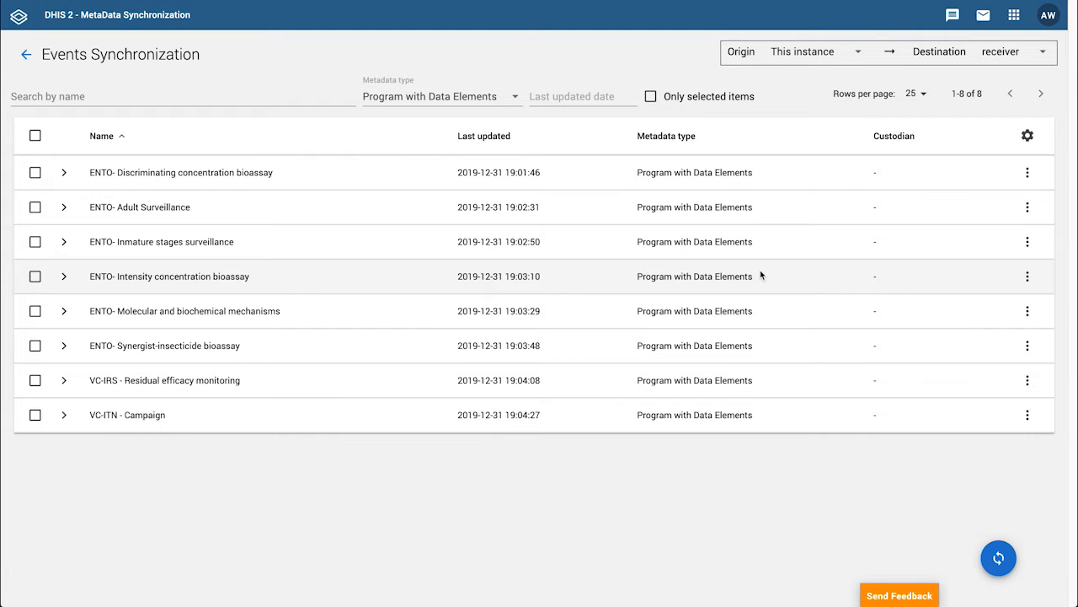
{"action": "left_click", "coordinate": [64, 172]}
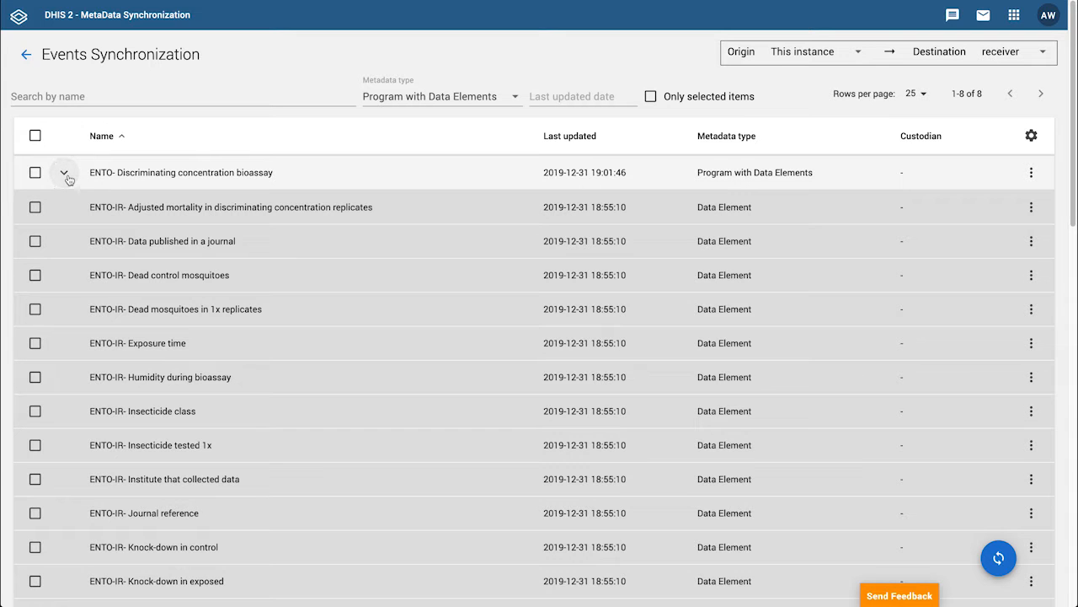
{"action": "left_click", "coordinate": [64, 172]}
- View the list as Program with Indicators and return the metadata type to Program with Data Elements
{"action": "left_click", "coordinate": [480, 99]}
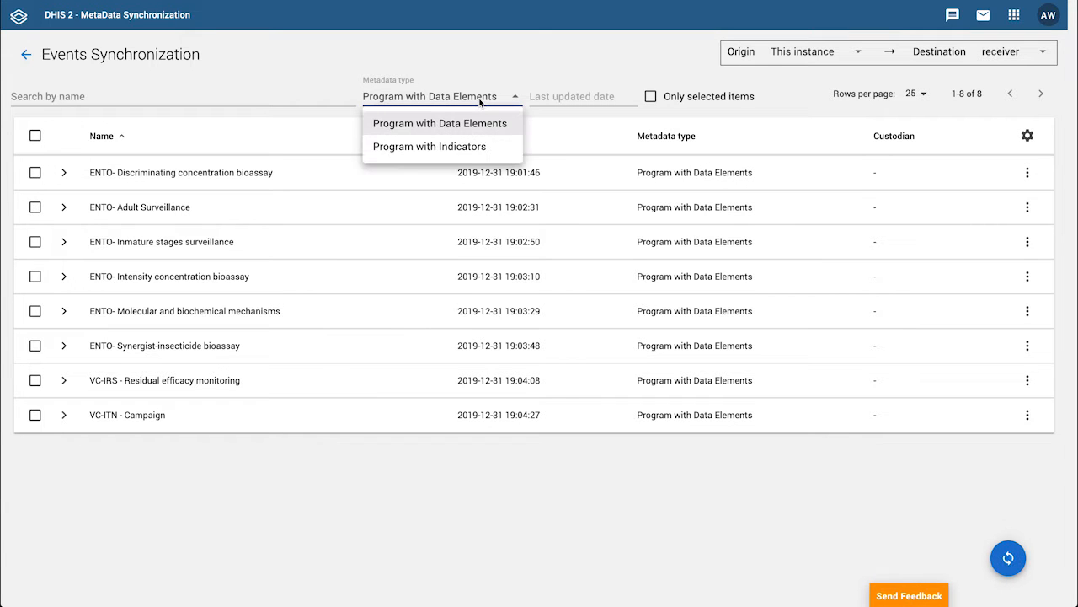
{"action": "left_click", "coordinate": [462, 146]}
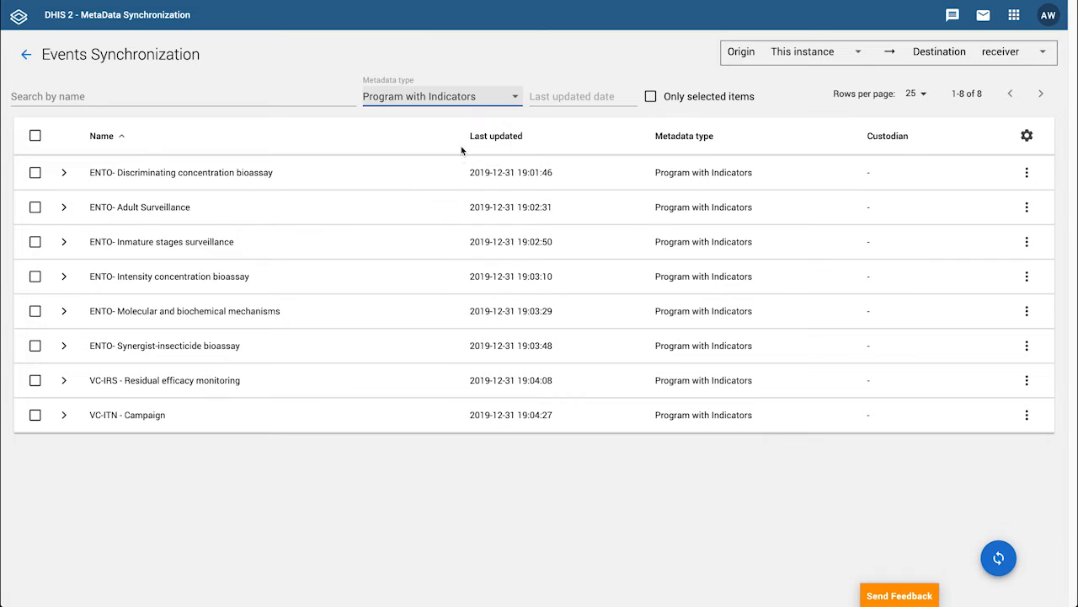
{"action": "left_click", "coordinate": [466, 102]}
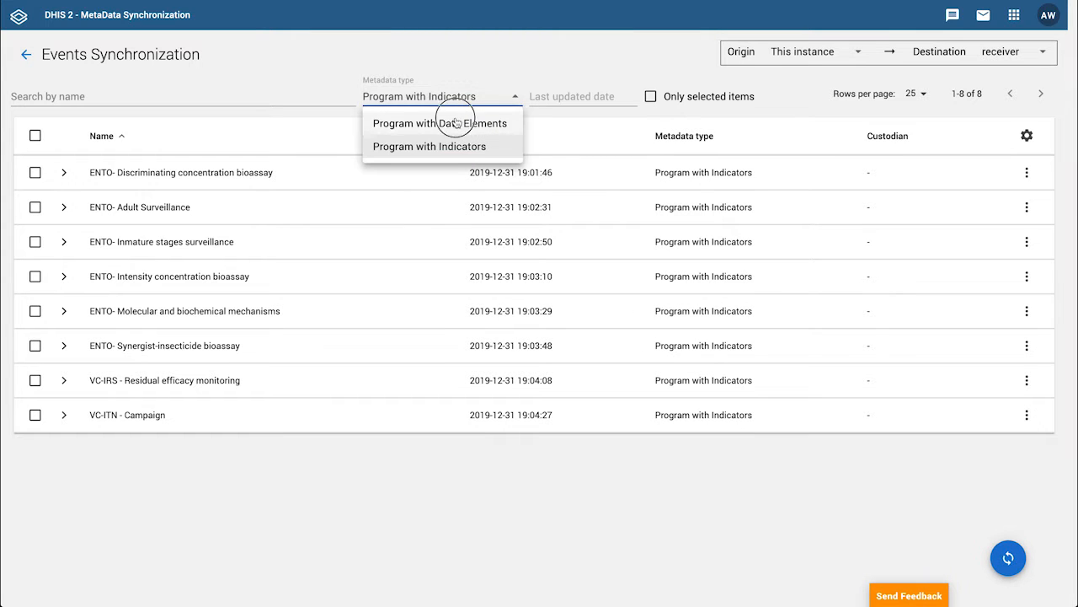
{"action": "left_click", "coordinate": [455, 120]}
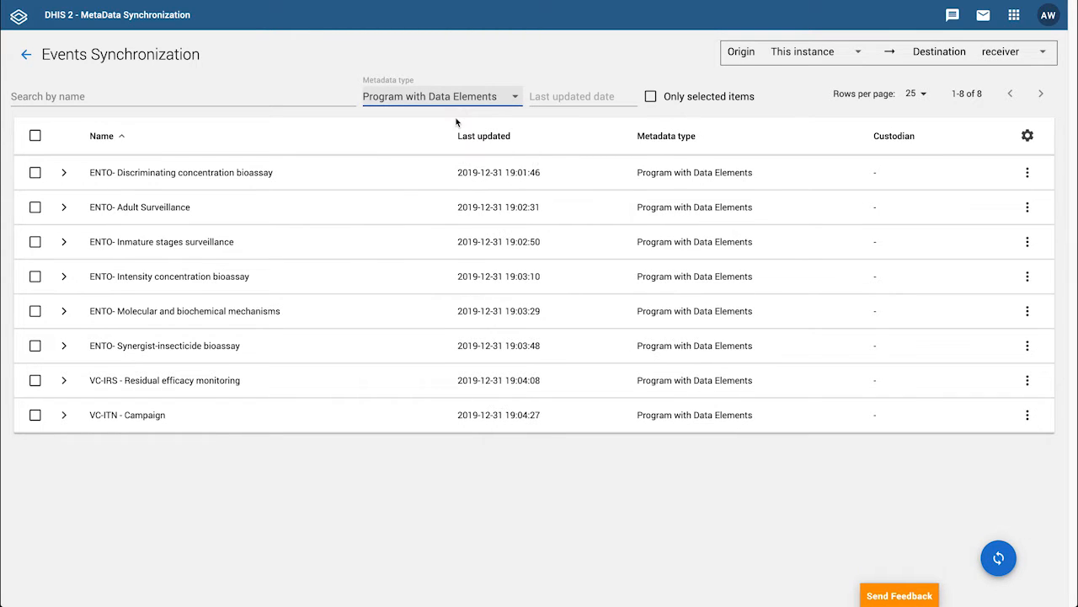
- Try selecting the first two data elements and the whole ENTO- Discriminating concentration bioassay program, and deselect them all
{"action": "left_click", "coordinate": [64, 174]}
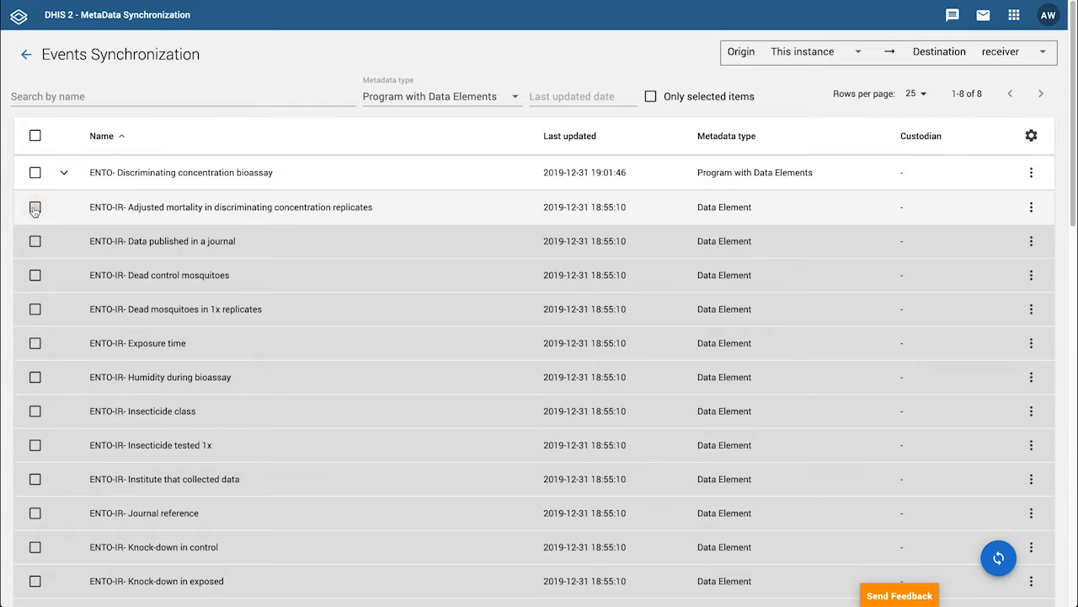
{"action": "left_click", "coordinate": [34, 207]}
{"action": "left_click", "coordinate": [34, 241]}
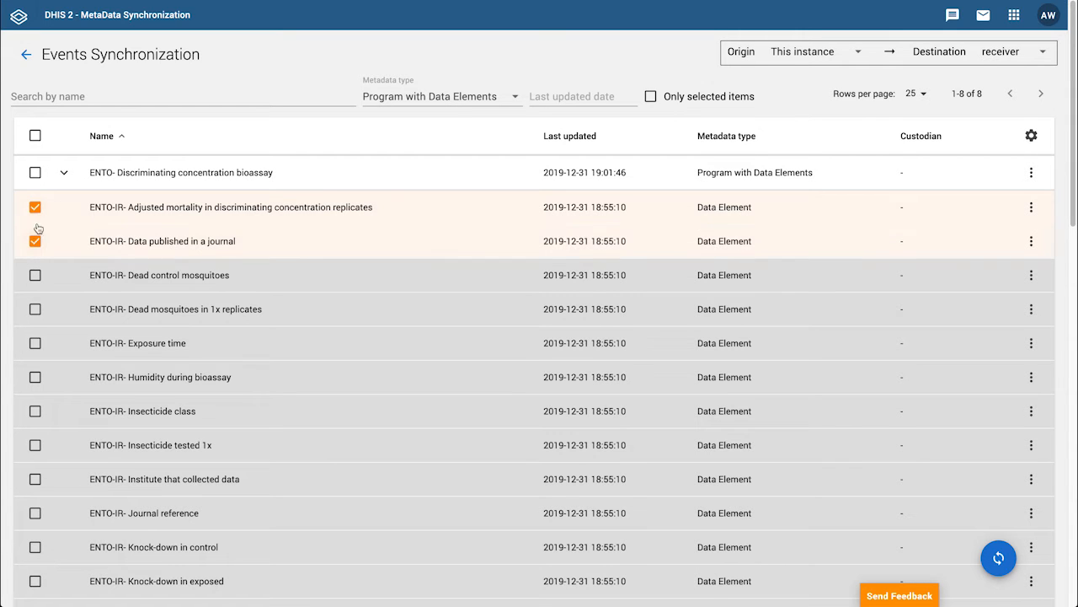
{"action": "left_click", "coordinate": [36, 174]}
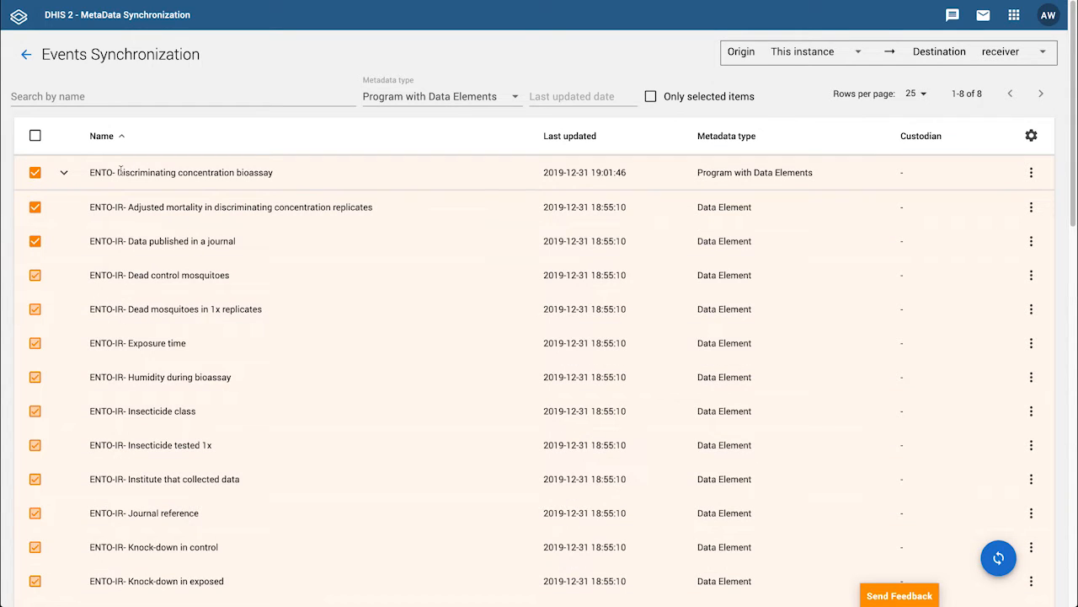
{"action": "left_click", "coordinate": [36, 173]}
{"action": "left_click", "coordinate": [35, 207]}
{"action": "left_click", "coordinate": [33, 242]}
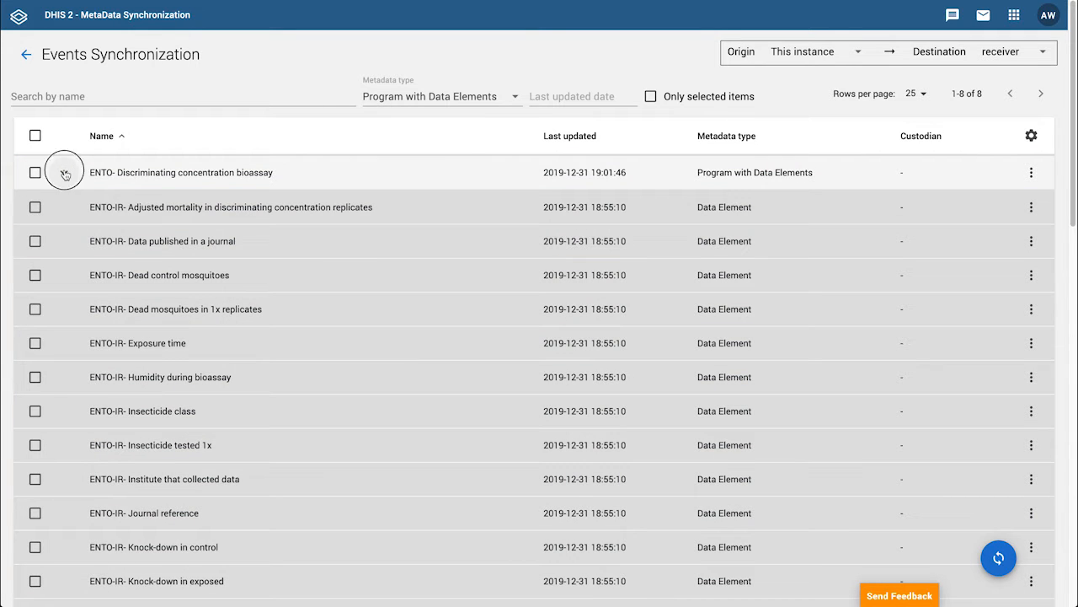
- Select only the ENTO-IR- Adjusted mortality in discriminating concentration replicates data element within the first program
{"action": "left_click", "coordinate": [65, 173]}
{"action": "left_click", "coordinate": [64, 173]}
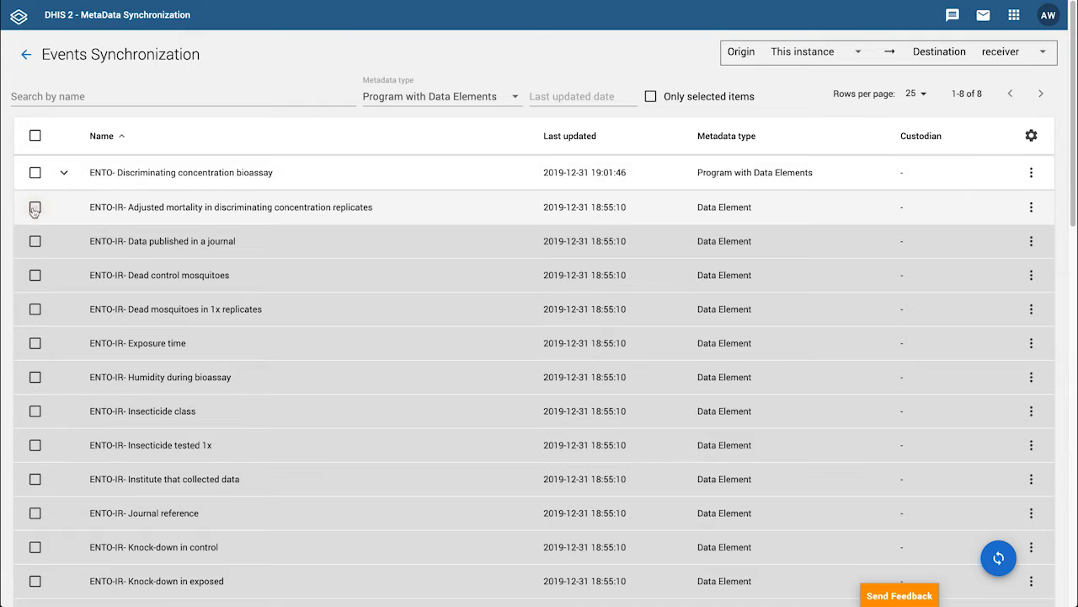
{"action": "left_click", "coordinate": [35, 208]}
{"action": "scroll", "coordinate": [489, 217], "scroll_direction": "down", "scroll_amount": 10}
{"action": "scroll", "coordinate": [536, 227], "scroll_direction": "up", "scroll_amount": 10}
- Set the metadata type to Program with Indicators and the destination instance to training, keeping This instance as origin
{"action": "left_click", "coordinate": [455, 98]}
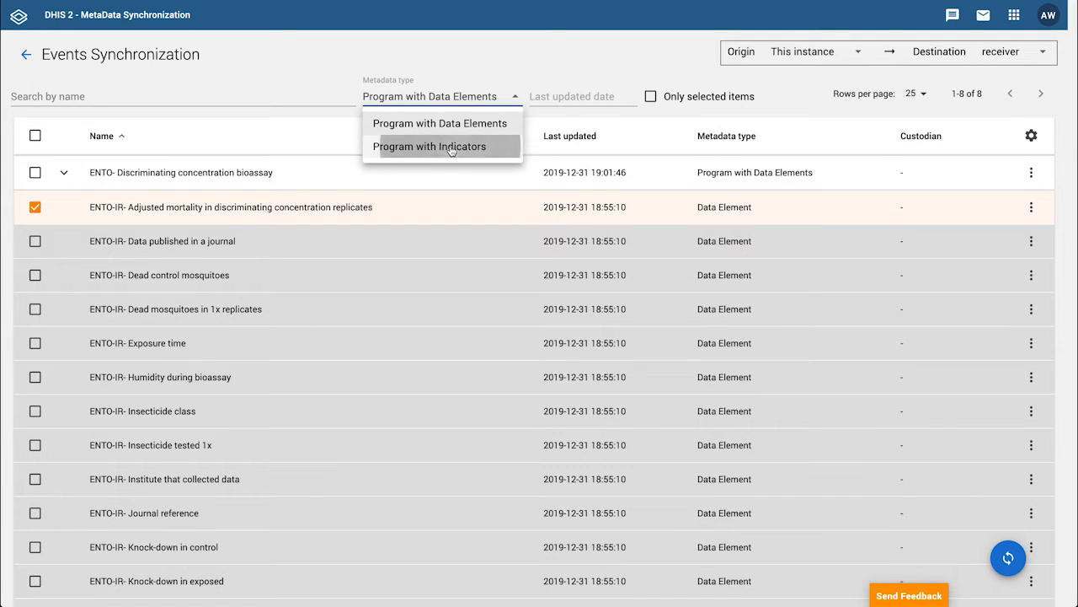
{"action": "left_click", "coordinate": [445, 148]}
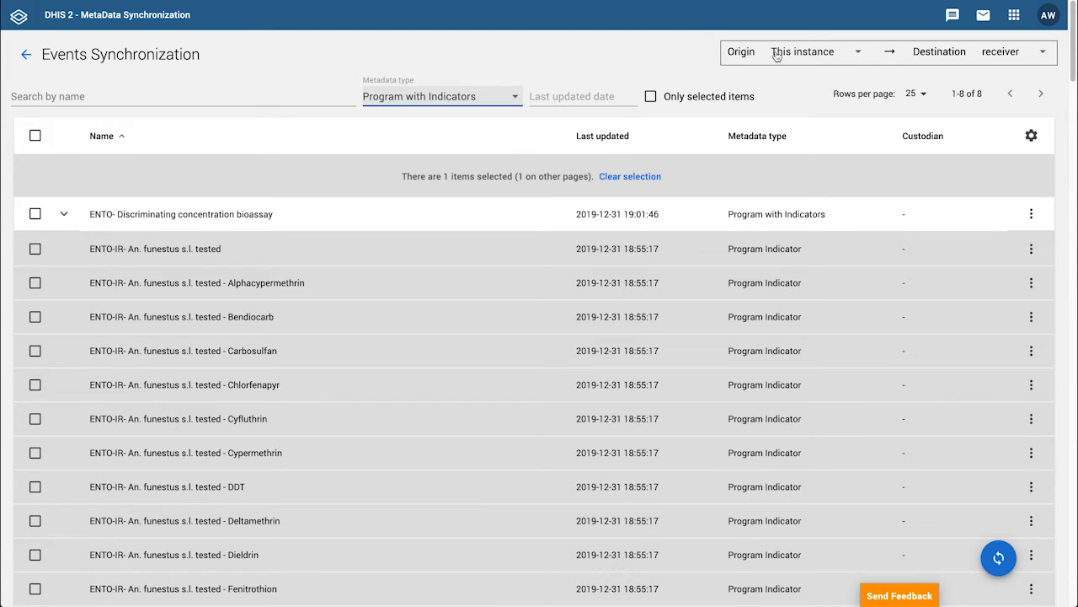
{"action": "left_click", "coordinate": [815, 54]}
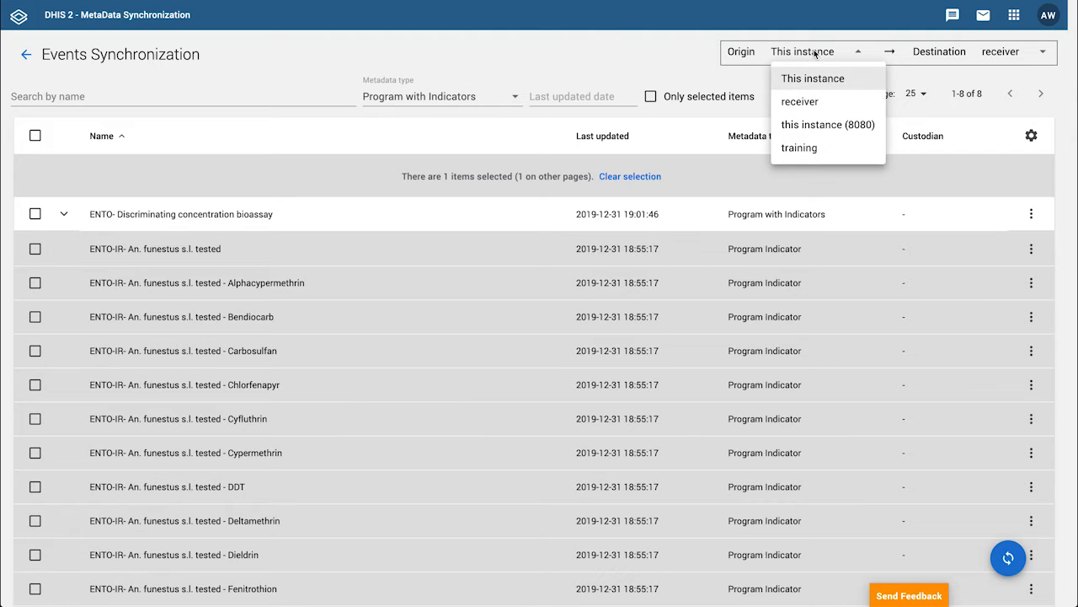
{"action": "left_click", "coordinate": [815, 54]}
{"action": "left_click", "coordinate": [989, 53]}
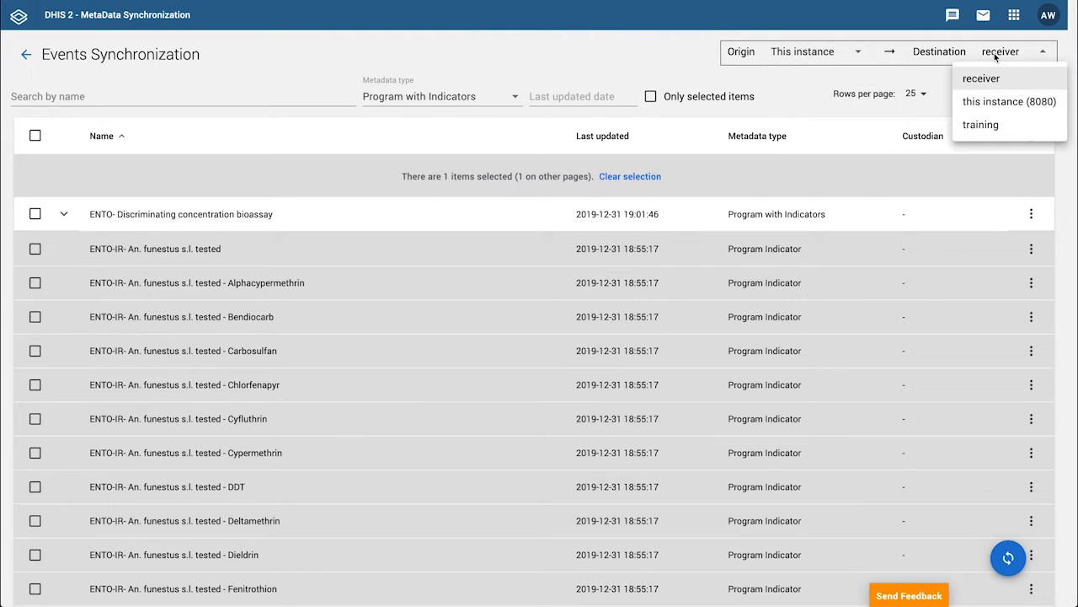
{"action": "left_click", "coordinate": [996, 56]}
{"action": "left_click", "coordinate": [1000, 56]}
{"action": "left_click", "coordinate": [998, 125]}
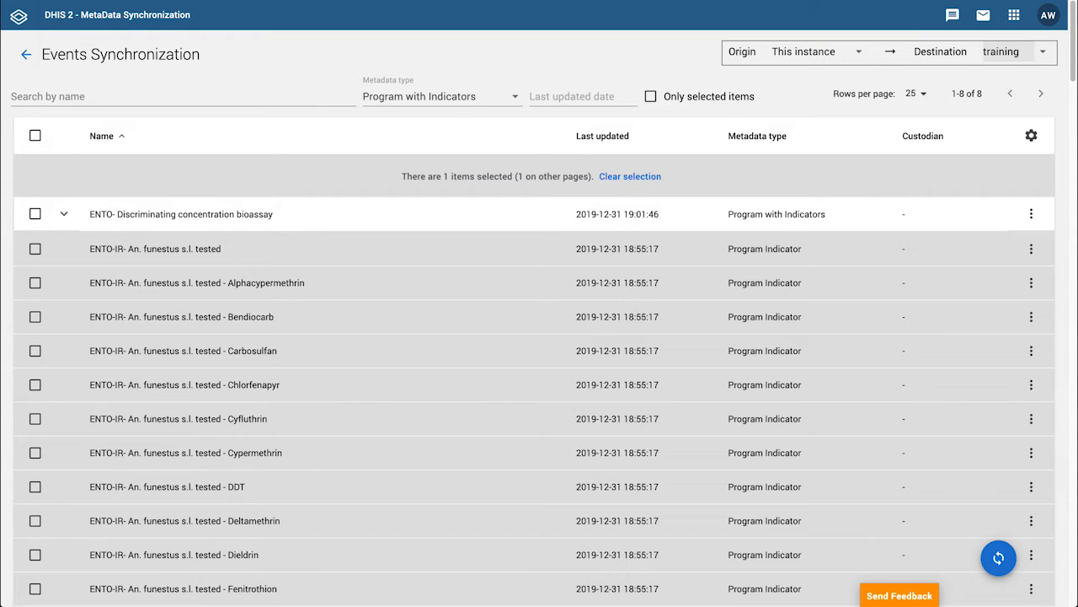
- Clear the existing selection and select the whole ENTO- Discriminating concentration bioassay program with all its indicators
{"action": "left_click", "coordinate": [644, 179]}
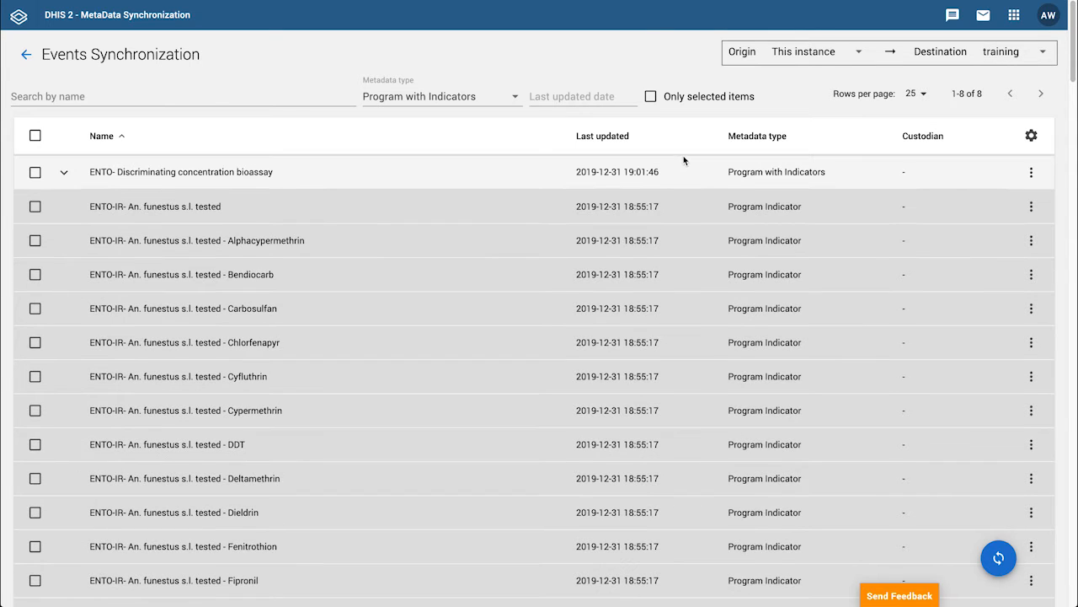
{"action": "left_click", "coordinate": [63, 173]}
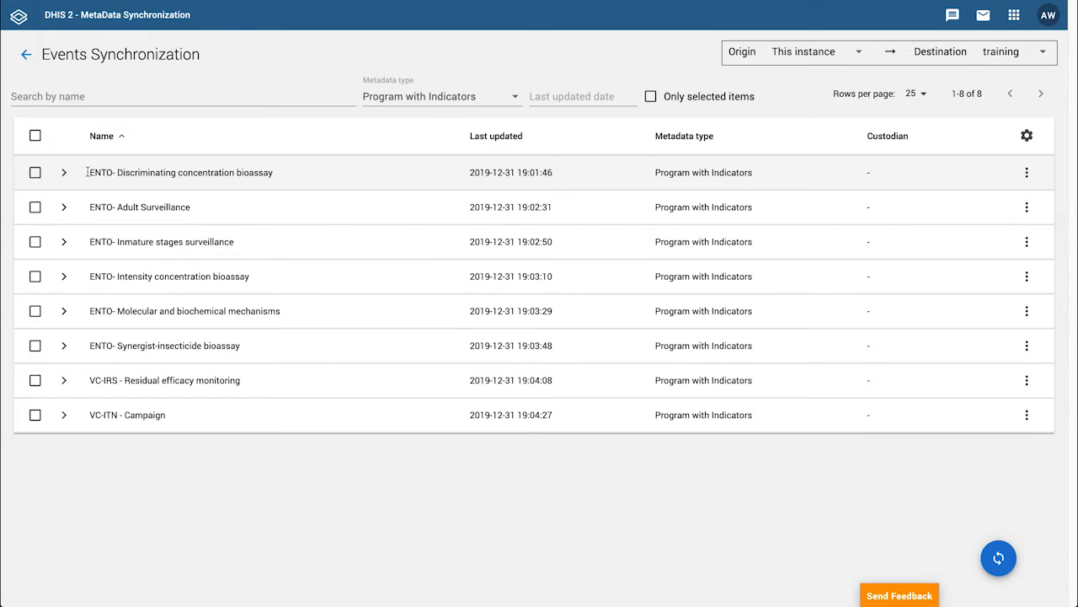
{"action": "left_click", "coordinate": [35, 173]}
{"action": "left_click", "coordinate": [62, 173]}
- Start the synchronization setup and select the Akrodie organisation unit under Ghana, Ahafo, Asunafo North
{"action": "left_click", "coordinate": [999, 556]}
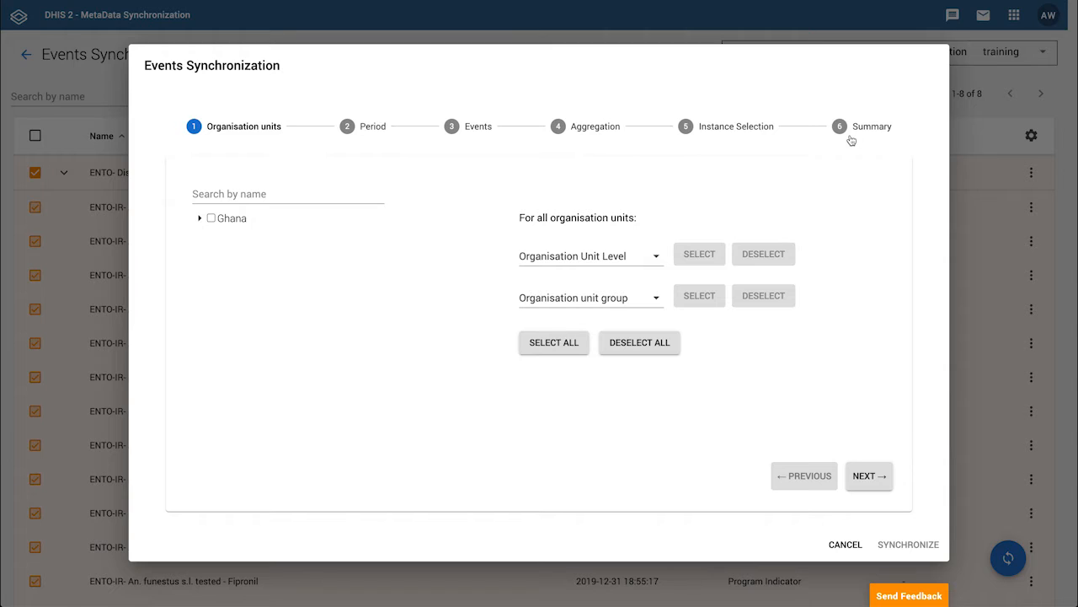
{"action": "left_click", "coordinate": [200, 219]}
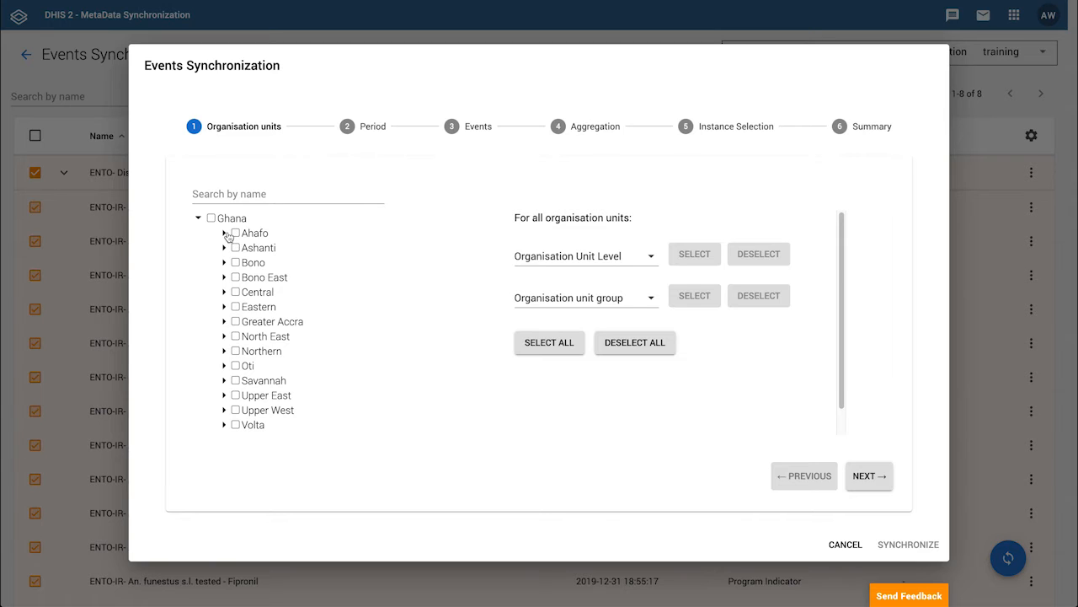
{"action": "left_click", "coordinate": [225, 234]}
{"action": "left_click", "coordinate": [248, 248]}
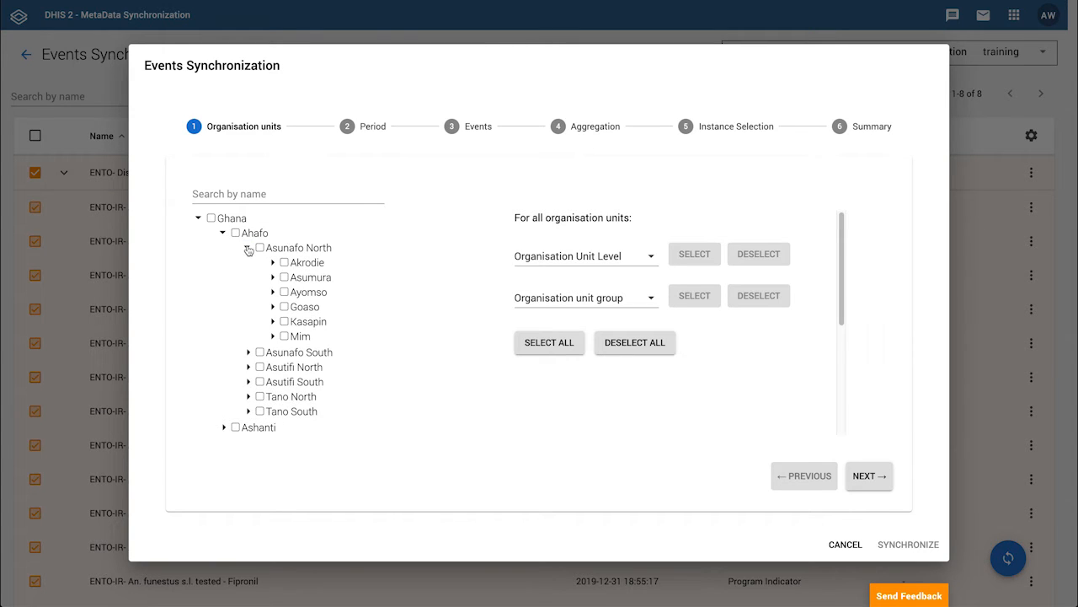
{"action": "left_click", "coordinate": [272, 262]}
{"action": "left_click", "coordinate": [284, 263]}
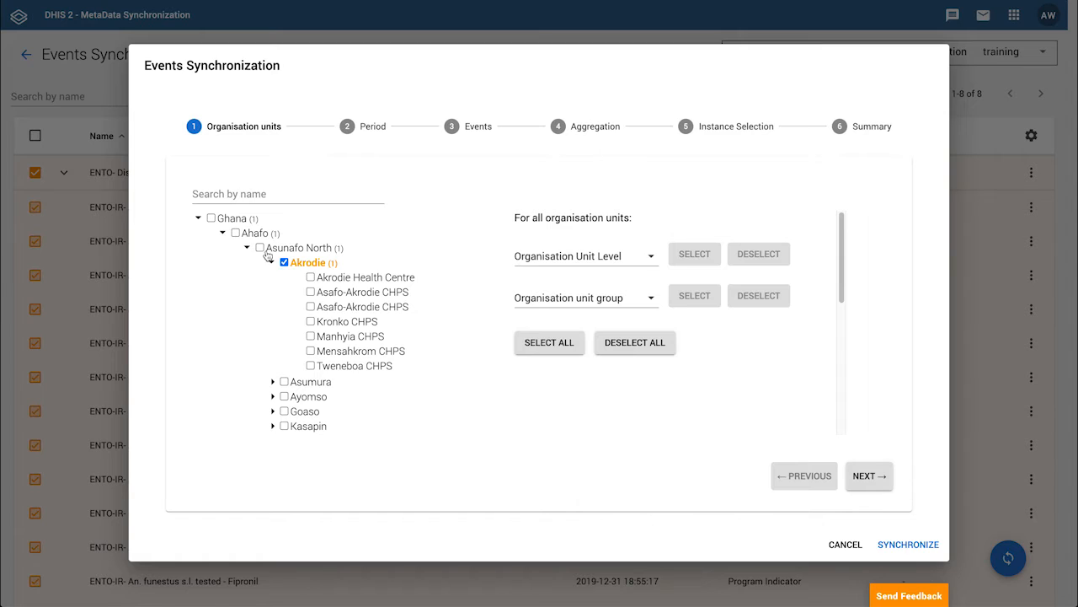
- Add Ghana to the selected organisation units, leaving Asunafo North deselected
{"action": "left_click", "coordinate": [260, 248]}
{"action": "left_click", "coordinate": [210, 218]}
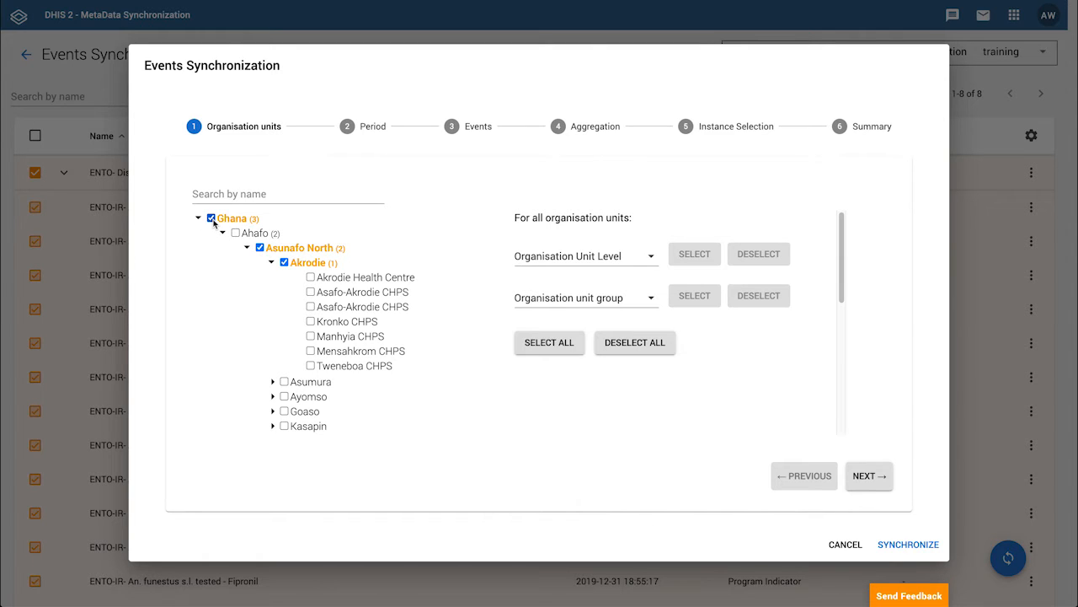
{"action": "left_click", "coordinate": [260, 248]}
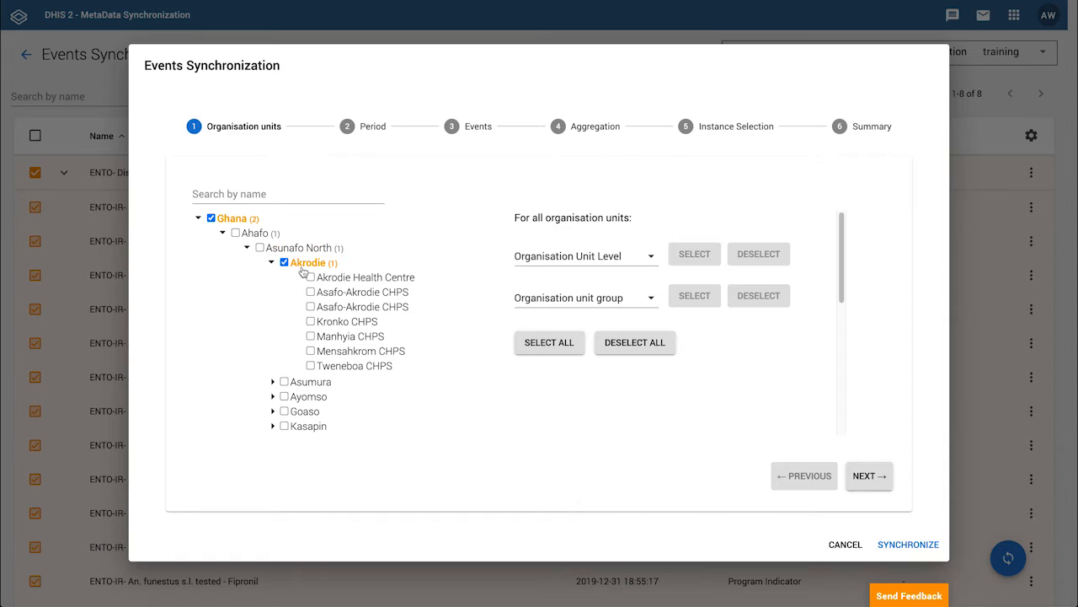
- Select all Level 5 organisation units within Akrodie and continue to the period settings
{"action": "left_click", "coordinate": [316, 264]}
{"action": "left_click", "coordinate": [650, 257]}
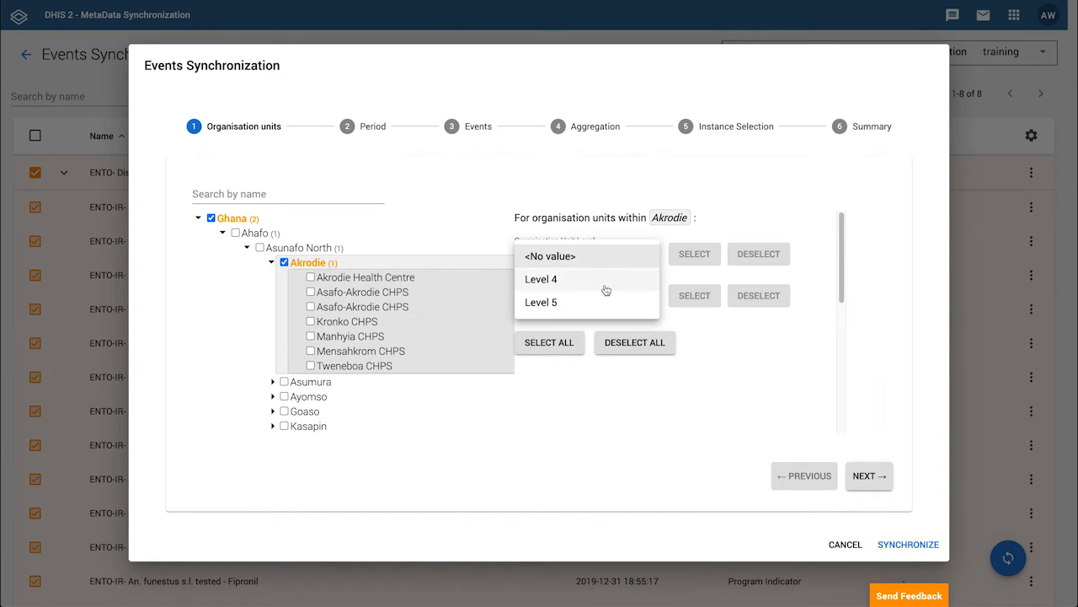
{"action": "left_click", "coordinate": [647, 302]}
{"action": "left_click", "coordinate": [685, 258]}
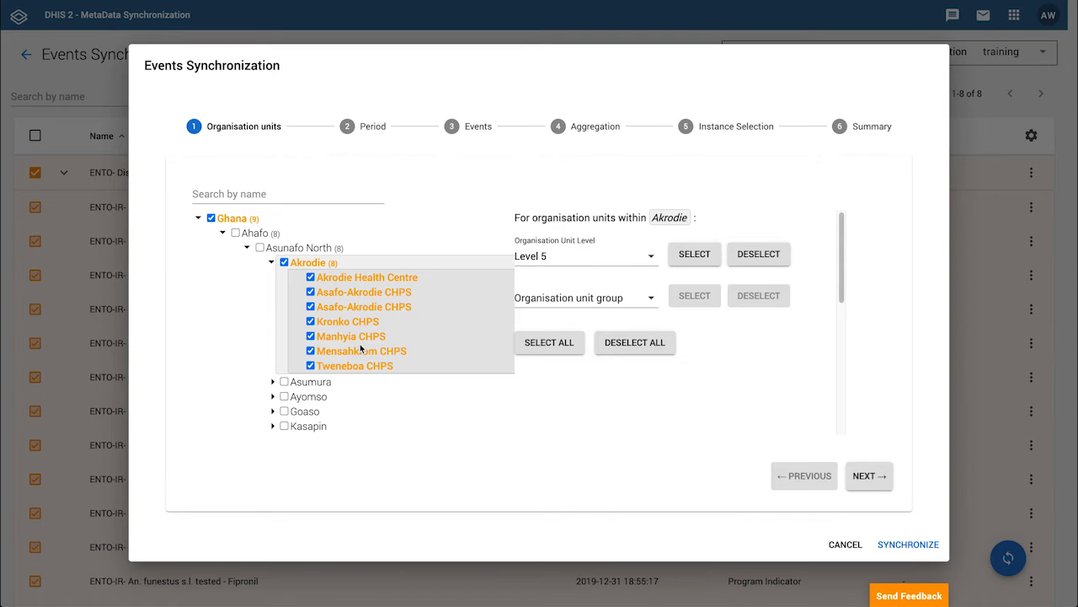
{"action": "left_click", "coordinate": [870, 476]}
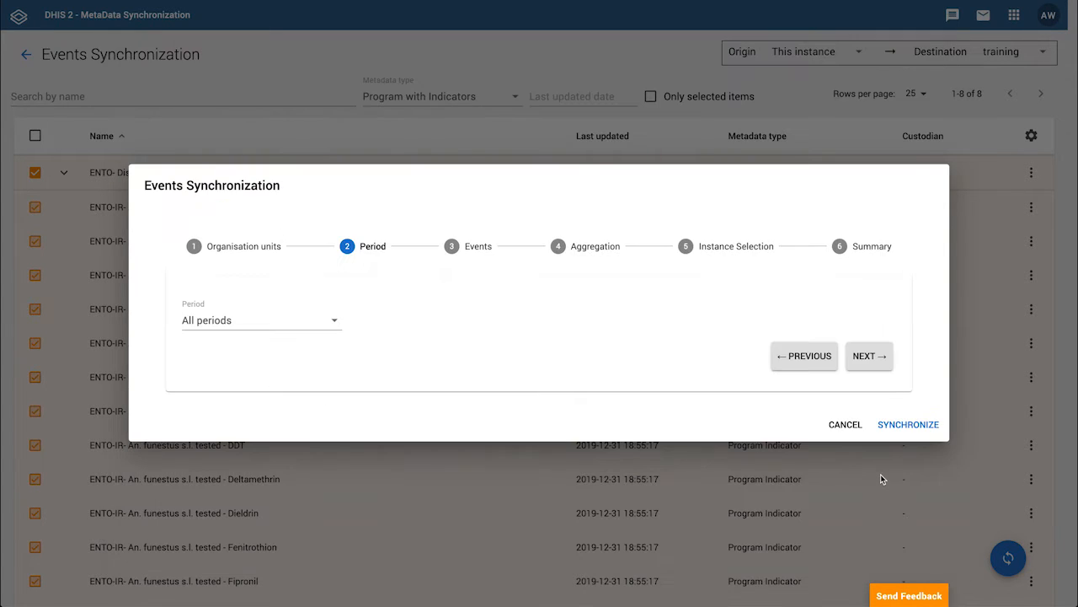
- Try the Last 14 days period and switch the period type to Fixed period
{"action": "left_click", "coordinate": [329, 324]}
{"action": "left_click", "coordinate": [240, 377]}
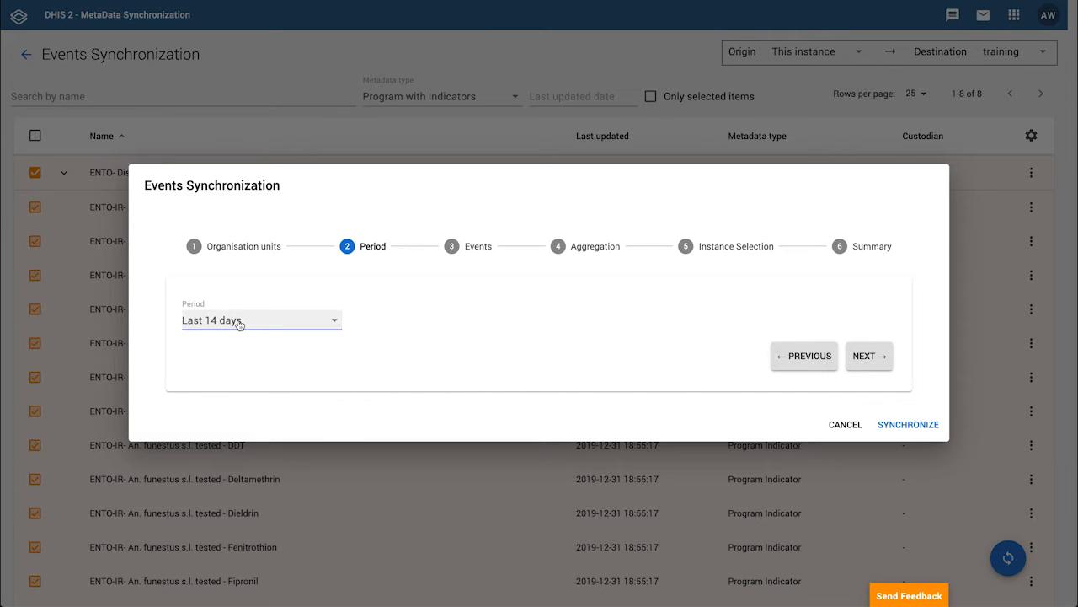
{"action": "left_click", "coordinate": [240, 325]}
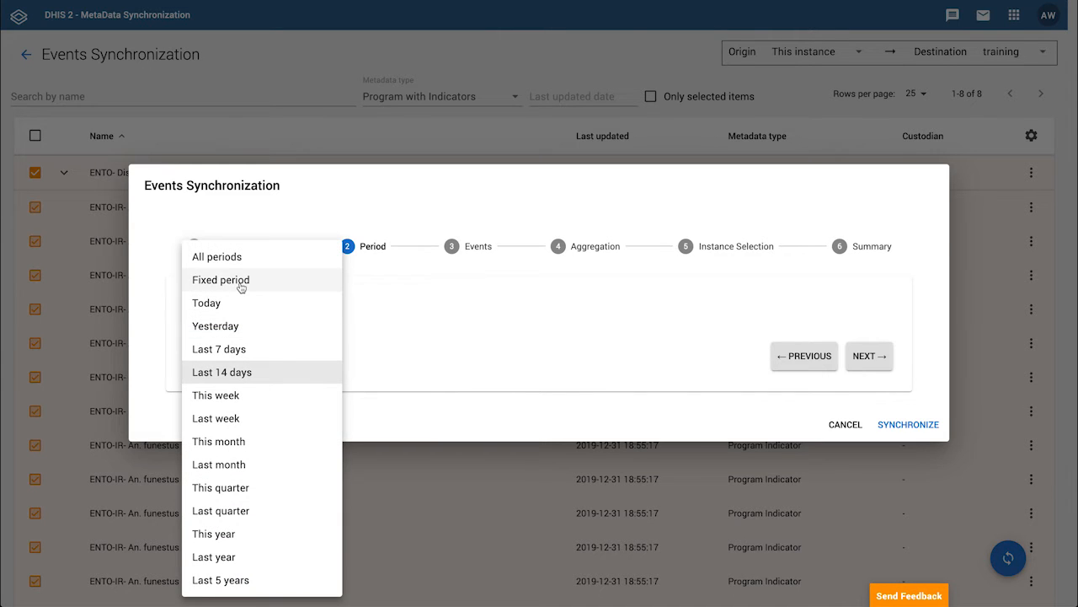
{"action": "left_click", "coordinate": [241, 283]}
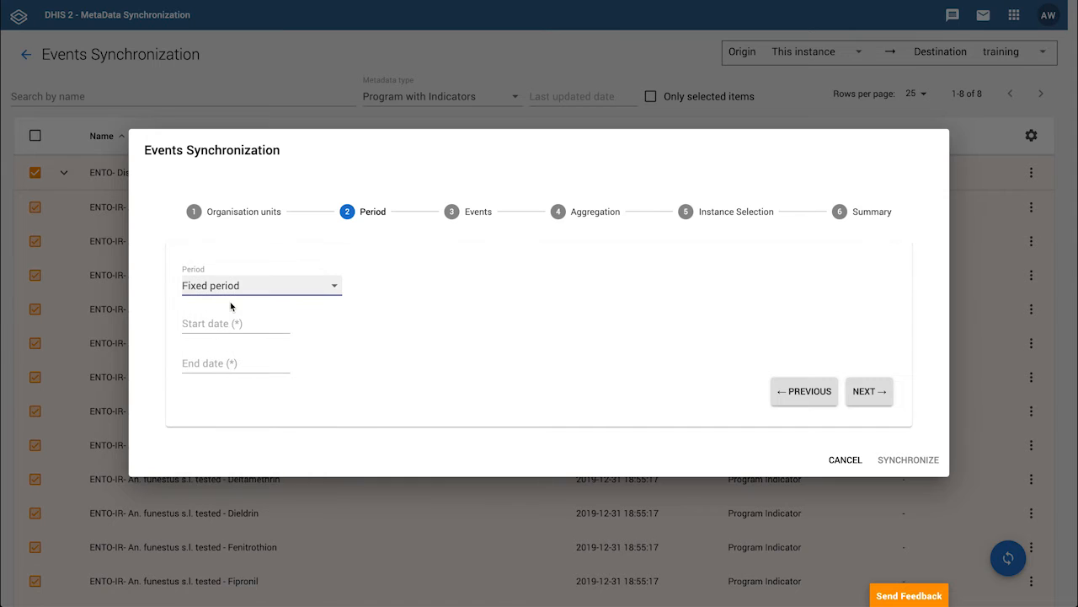
- Set the fixed period's start date to 07/05/2020 and its end date to 09/23/2020
{"action": "left_click", "coordinate": [221, 324]}
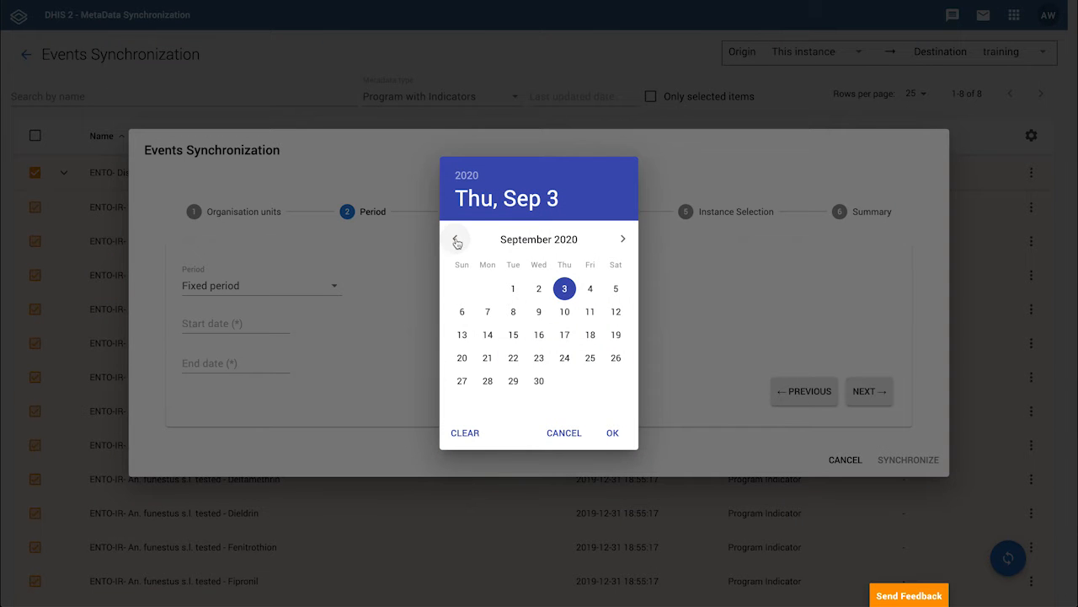
{"action": "left_click", "coordinate": [456, 241]}
{"action": "left_click", "coordinate": [456, 241]}
{"action": "left_click", "coordinate": [462, 311]}
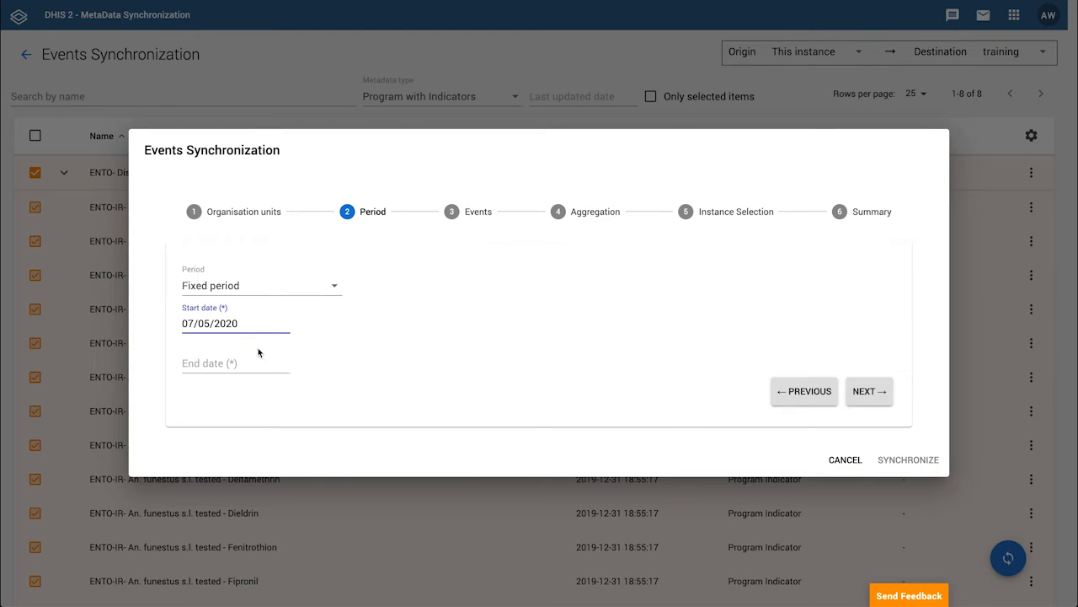
{"action": "left_click", "coordinate": [233, 365]}
{"action": "left_click", "coordinate": [538, 357]}
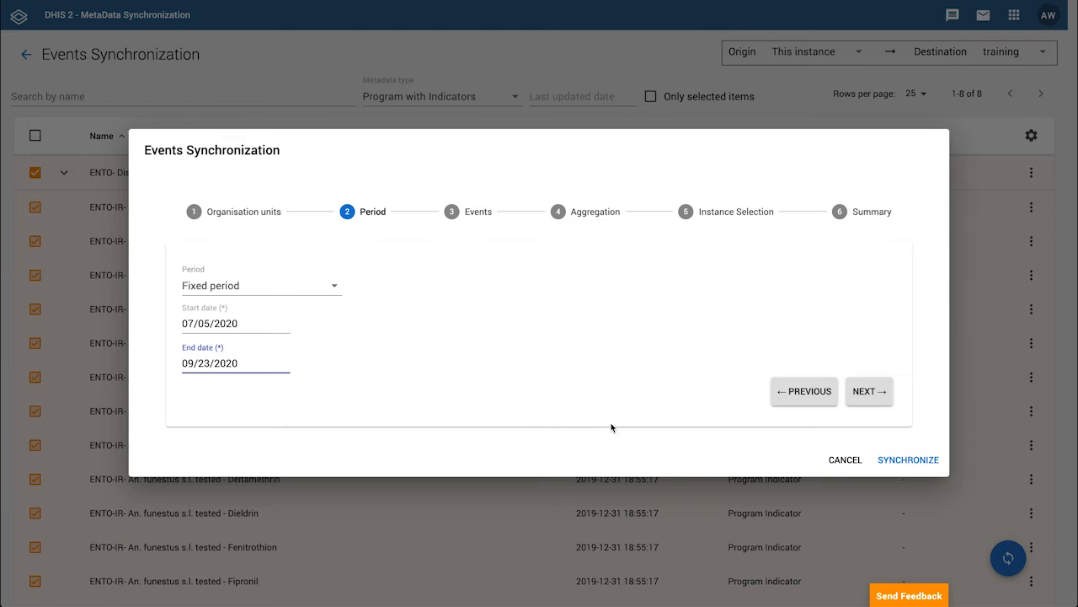
- Set the synchronization period to All periods
{"action": "left_click", "coordinate": [330, 285]}
{"action": "left_click", "coordinate": [262, 264]}
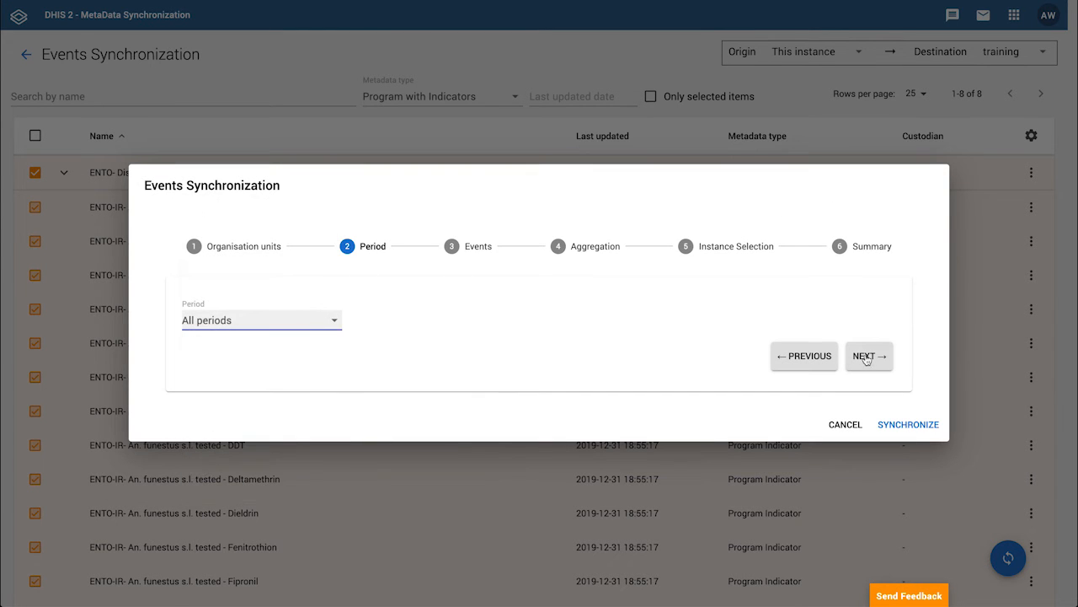
- Continue to the events settings, turn off syncing of all events, and select event PoKTdJQa8pV of Akrodie Health Centre
{"action": "left_click", "coordinate": [873, 357]}
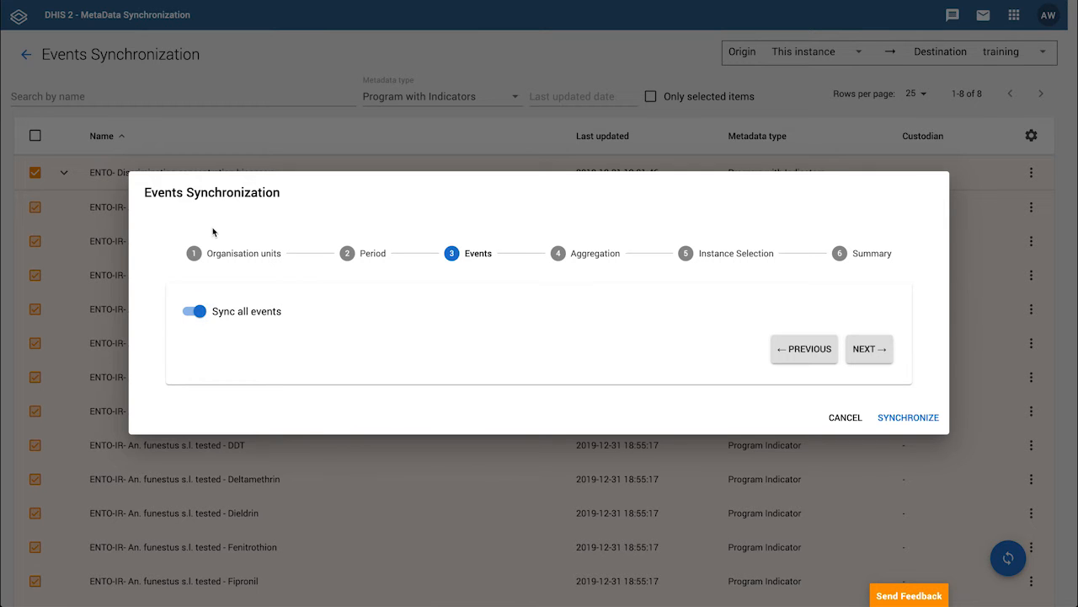
{"action": "left_click", "coordinate": [201, 310]}
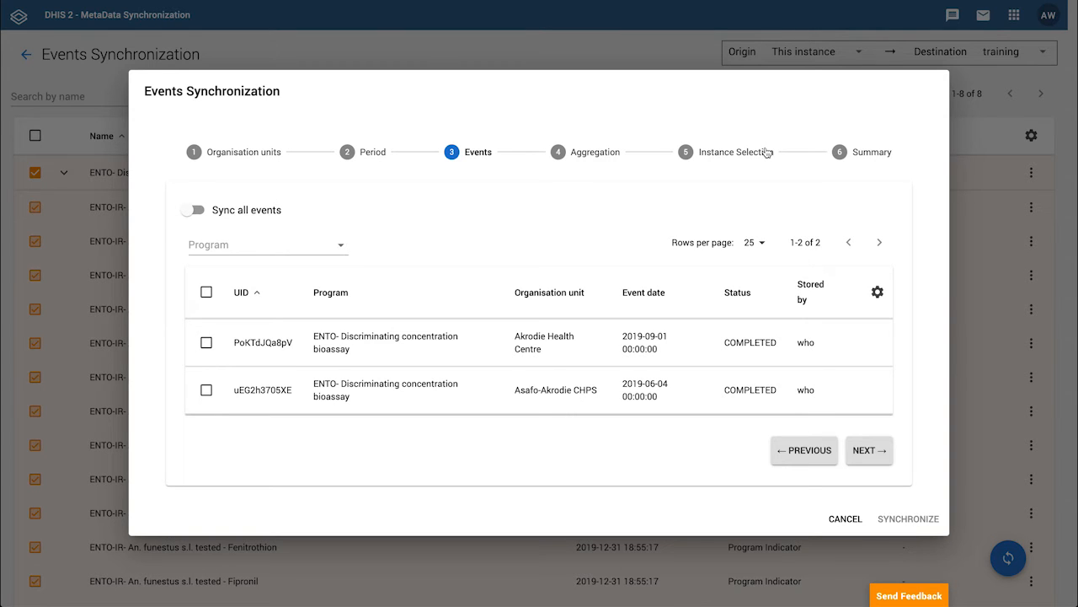
{"action": "left_click", "coordinate": [207, 342]}
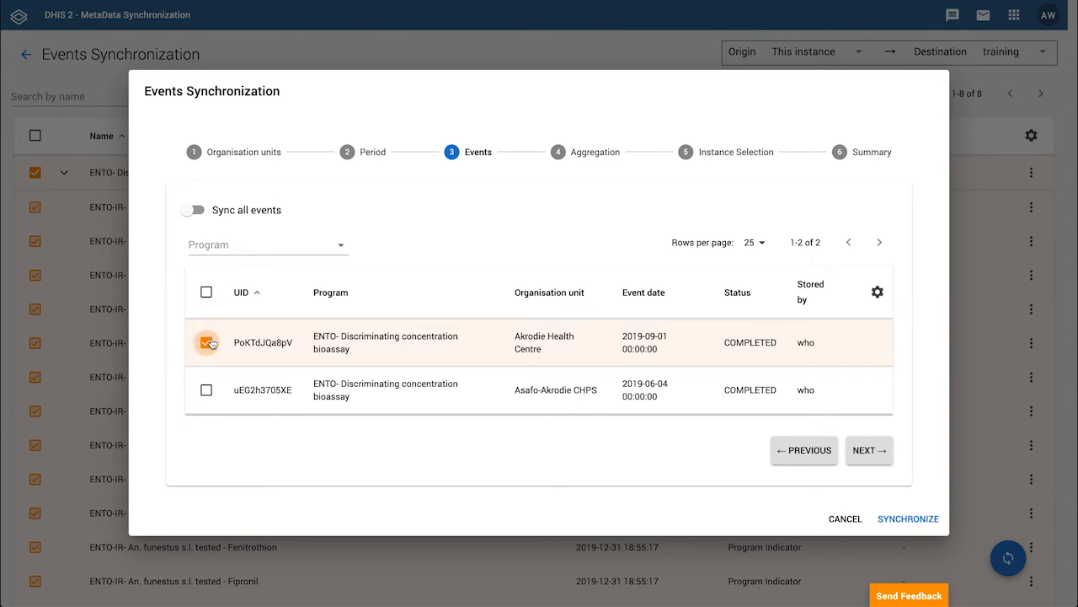
- Add the Last updated column to the events table
{"action": "left_click", "coordinate": [877, 292]}
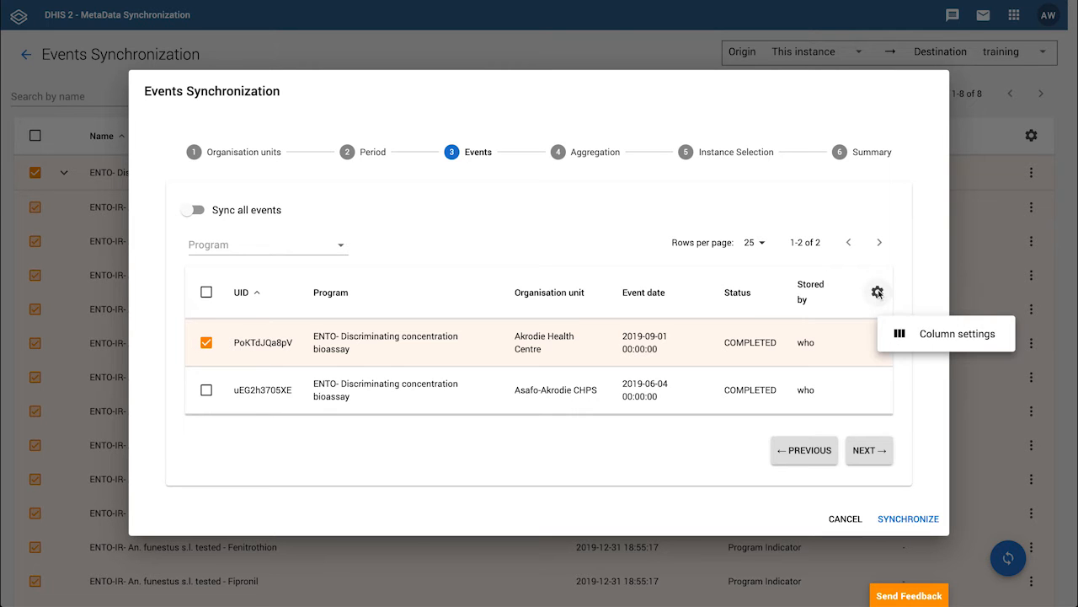
{"action": "left_click", "coordinate": [920, 336]}
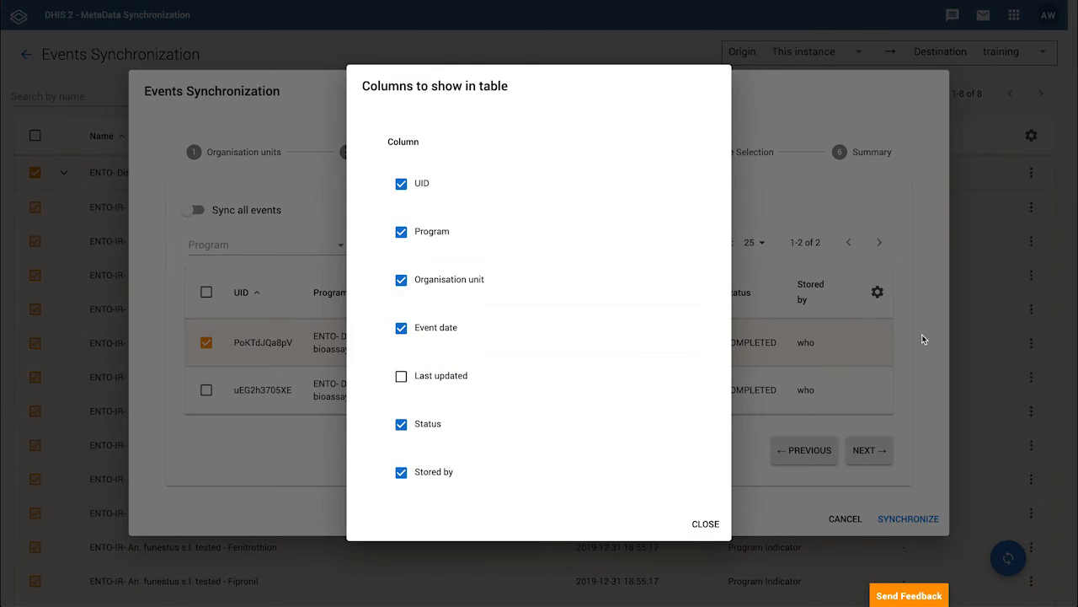
{"action": "left_click", "coordinate": [401, 377]}
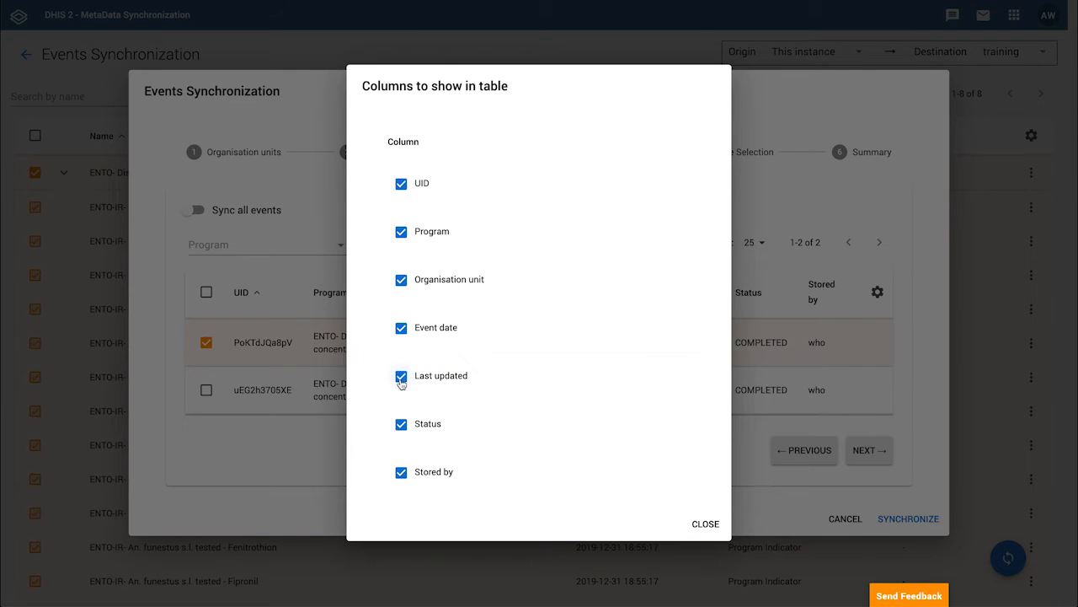
{"action": "left_click", "coordinate": [703, 525]}
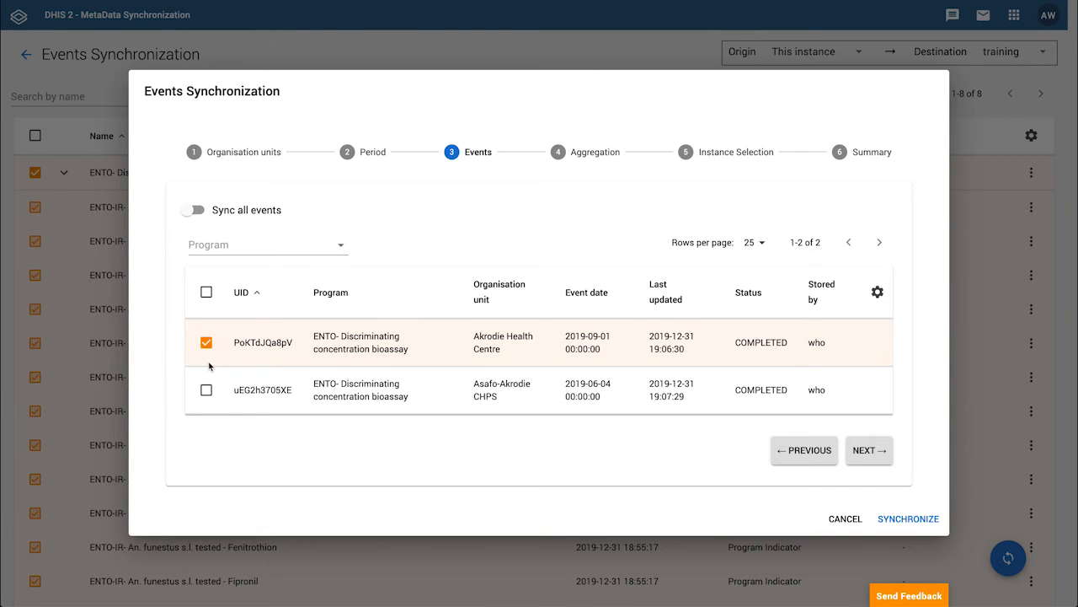
- Try selecting the Asafo-Akrodie CHPS event as well, and clear the selection of both events
{"action": "left_click", "coordinate": [206, 392]}
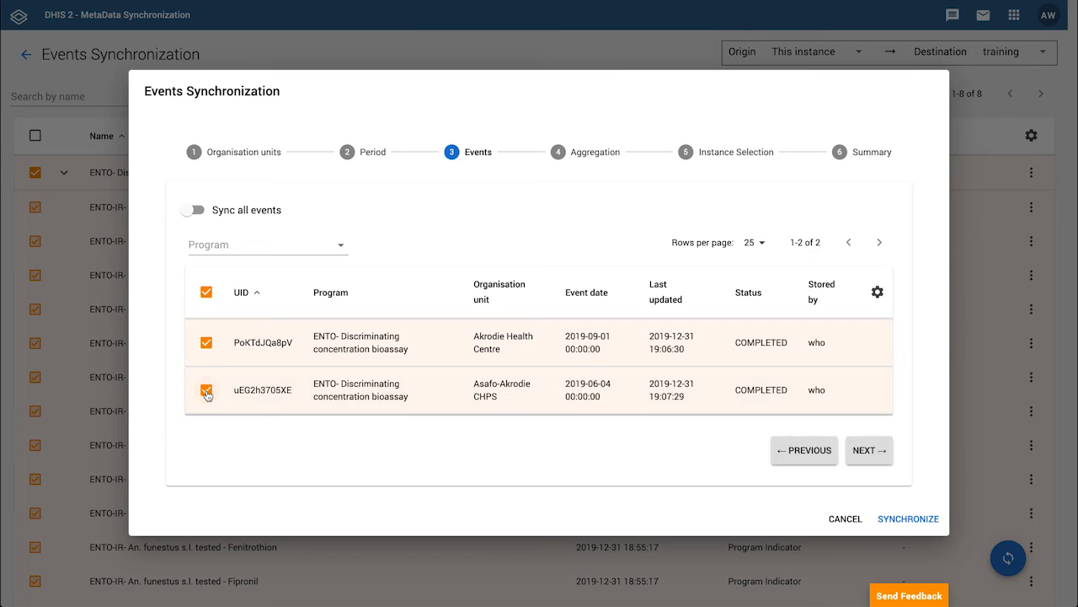
{"action": "left_click", "coordinate": [207, 392]}
{"action": "left_click", "coordinate": [206, 342]}
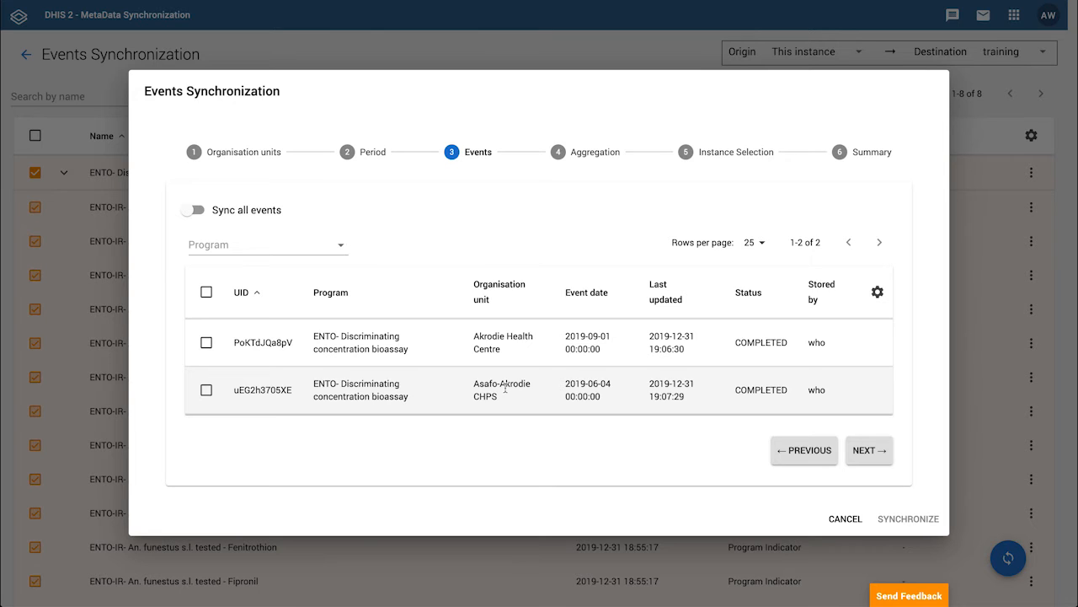
- Deselect Akrodie and all facilities under it in the organisation units, and check the event list
{"action": "left_click", "coordinate": [228, 149]}
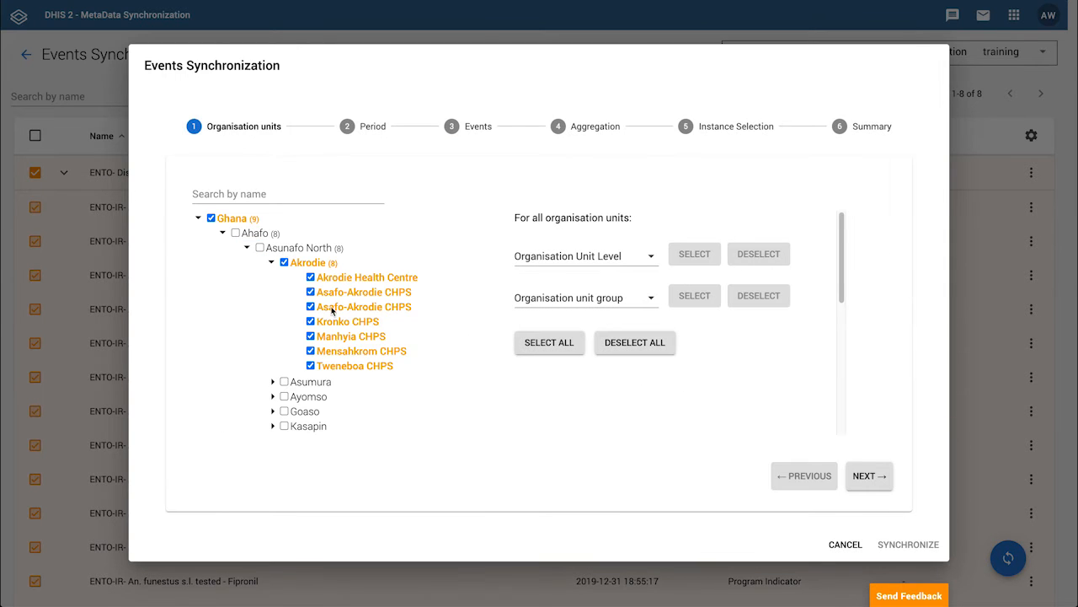
{"action": "left_click", "coordinate": [310, 277]}
{"action": "left_click", "coordinate": [310, 291]}
{"action": "left_click", "coordinate": [310, 306]}
{"action": "left_click", "coordinate": [310, 321]}
{"action": "left_click", "coordinate": [310, 336]}
{"action": "left_click", "coordinate": [310, 351]}
{"action": "left_click", "coordinate": [310, 365]}
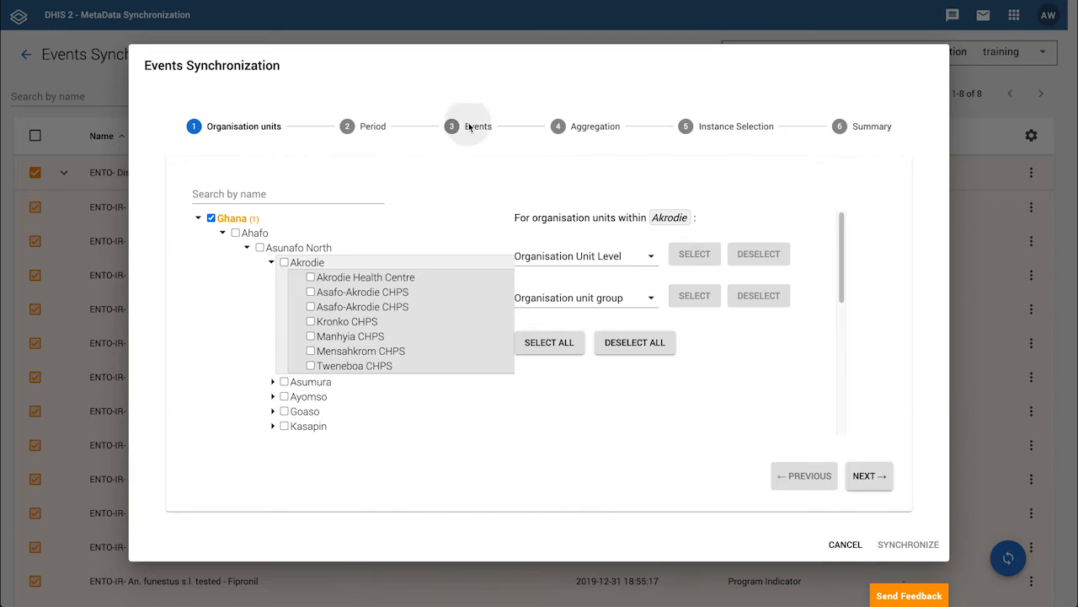
{"action": "left_click", "coordinate": [470, 126]}
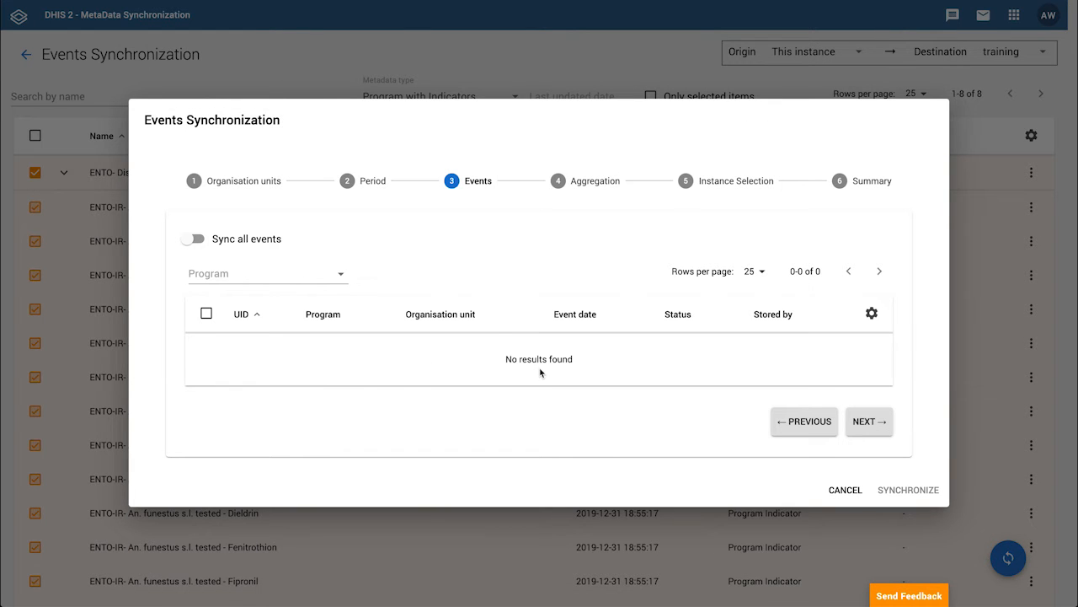
- Select all Level 5 organisation units within Akrodie under Ahafo, Asunafo North, and return to the event list
{"action": "left_click", "coordinate": [237, 183]}
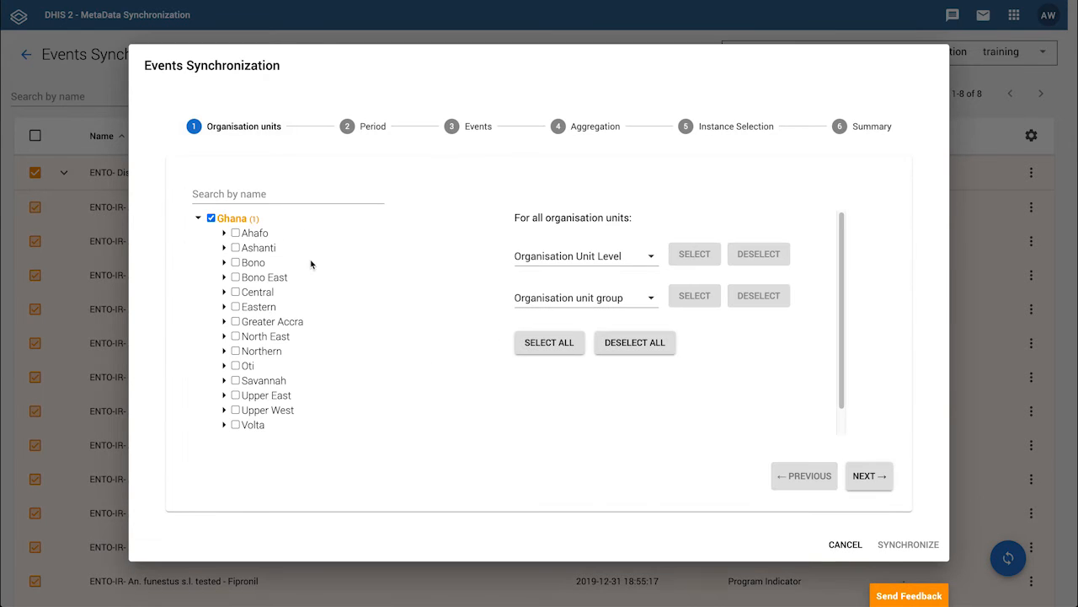
{"action": "left_click", "coordinate": [223, 234]}
{"action": "left_click", "coordinate": [248, 247]}
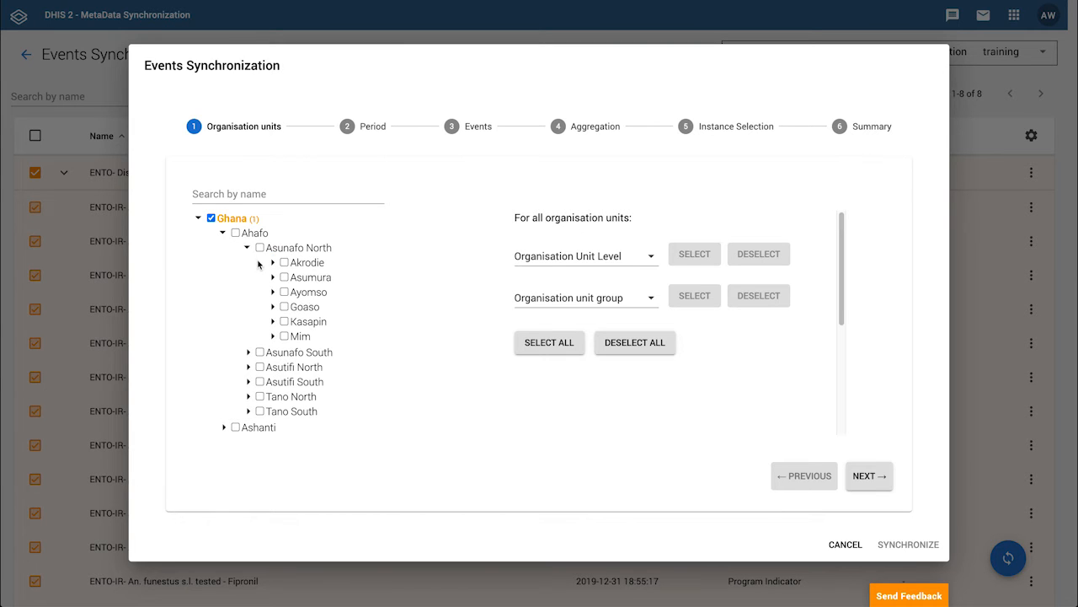
{"action": "left_click", "coordinate": [271, 262]}
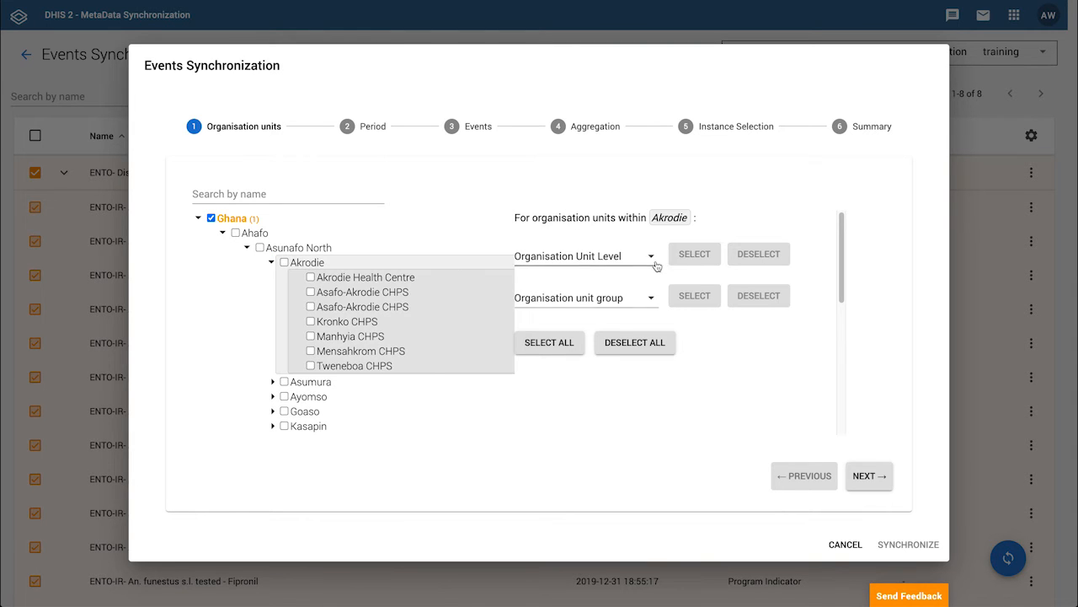
{"action": "left_click", "coordinate": [590, 256]}
{"action": "left_click", "coordinate": [615, 301]}
{"action": "left_click", "coordinate": [695, 255]}
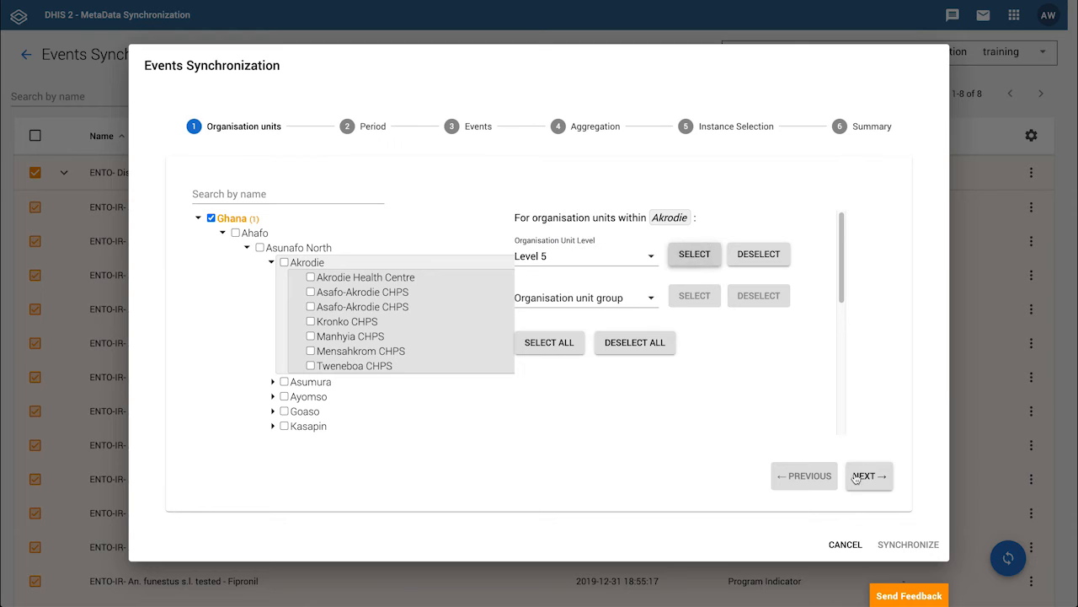
{"action": "left_click", "coordinate": [484, 127]}
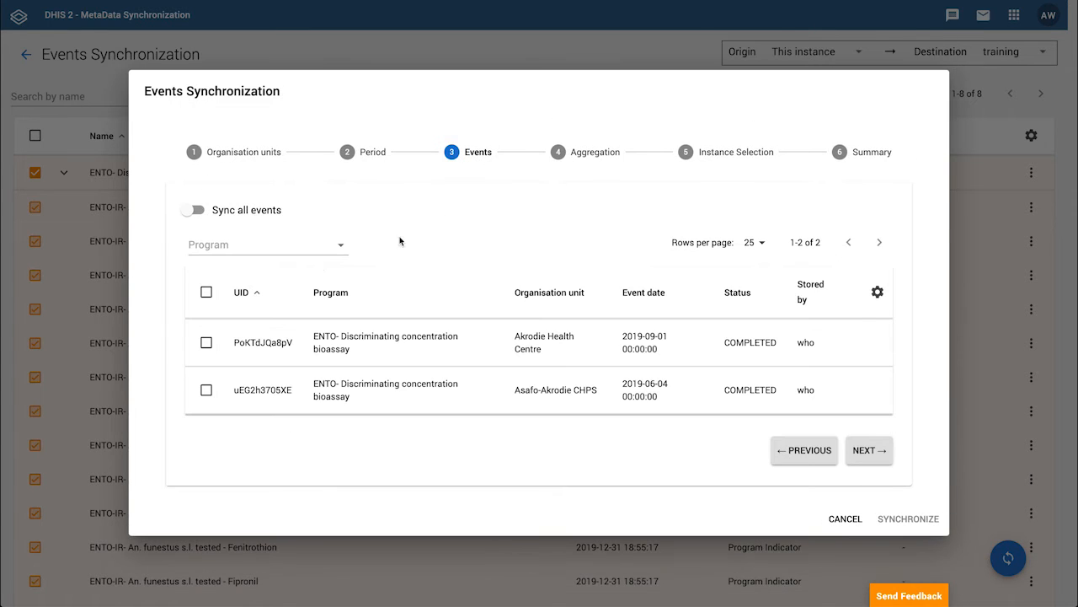
- Turn syncing of all events back on and enable data aggregation in the aggregation settings
{"action": "left_click", "coordinate": [190, 212]}
{"action": "left_click", "coordinate": [585, 253]}
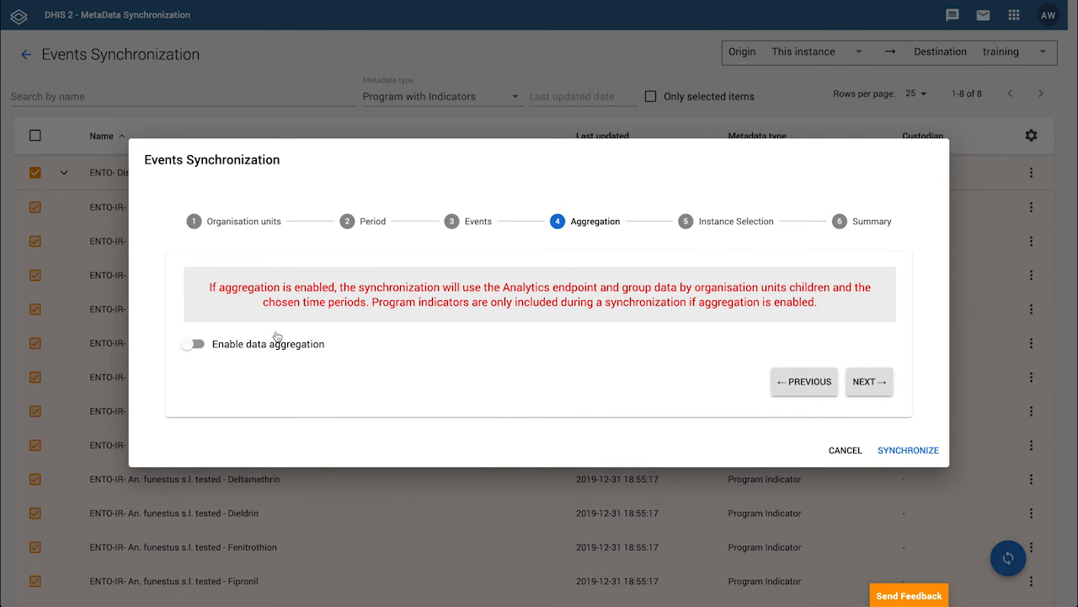
{"action": "left_click", "coordinate": [194, 343]}
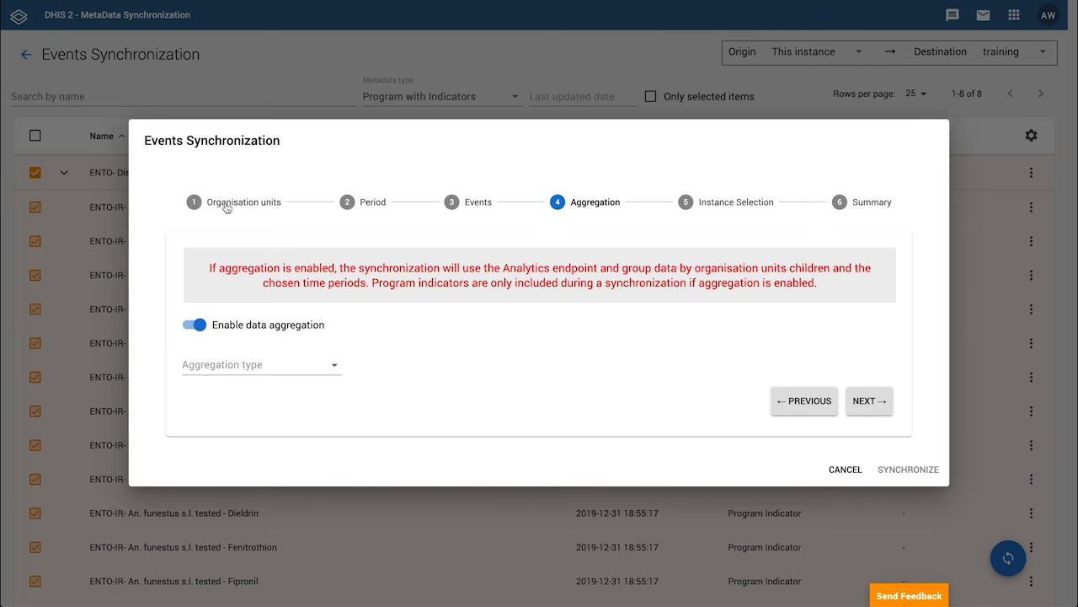
- Return to the organisation units and deselect every facility under Akrodie, from Akrodie Health Centre to Tweneboa CHPS
{"action": "left_click", "coordinate": [226, 206]}
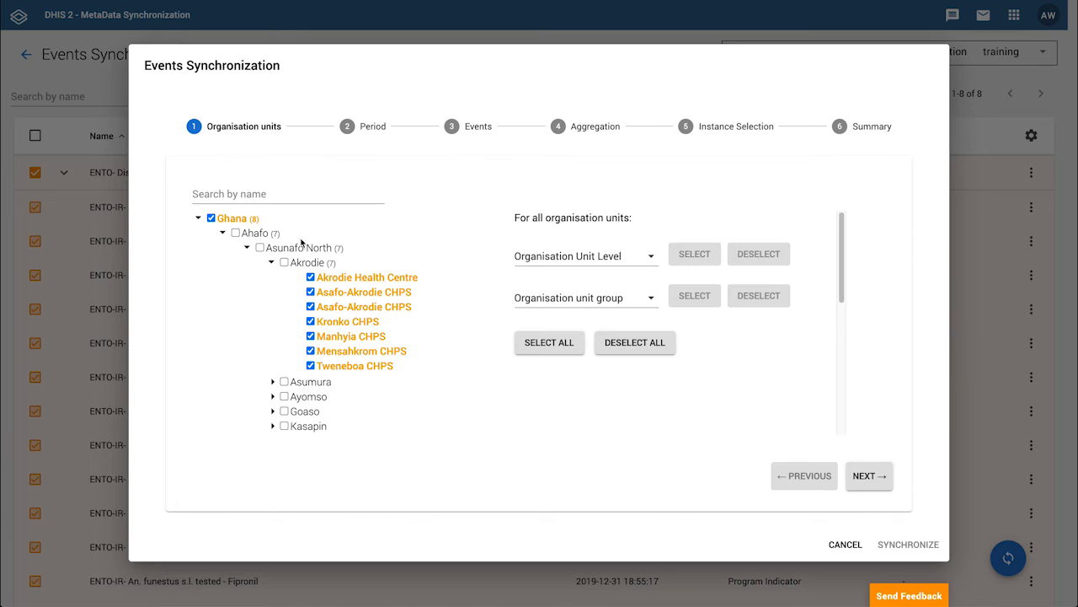
{"action": "left_click", "coordinate": [310, 277]}
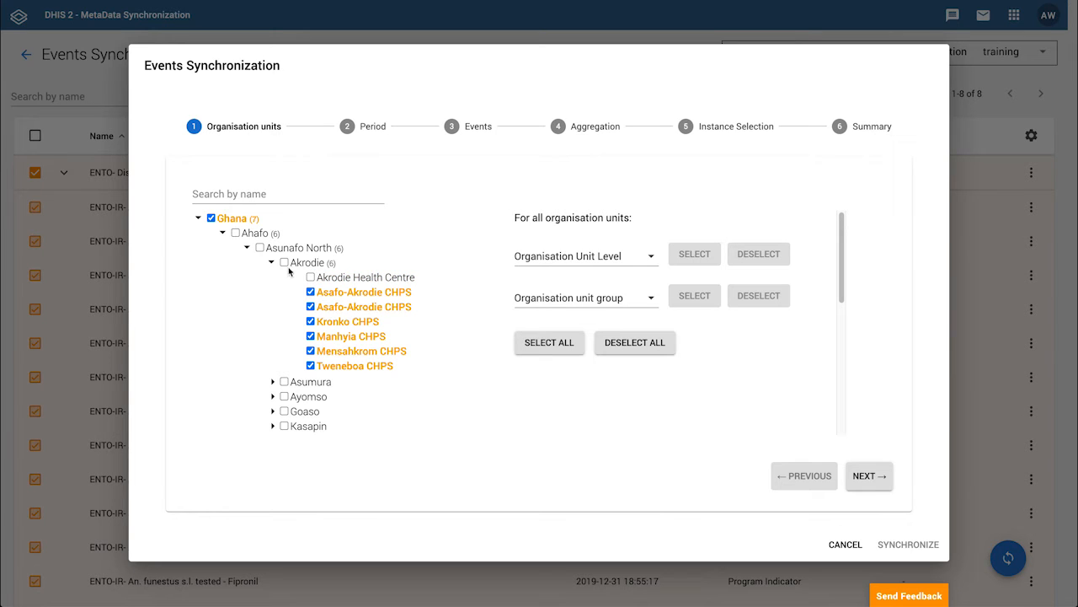
{"action": "left_click", "coordinate": [310, 291]}
{"action": "left_click", "coordinate": [310, 306]}
{"action": "left_click", "coordinate": [310, 321]}
{"action": "left_click", "coordinate": [310, 336]}
{"action": "left_click", "coordinate": [310, 350]}
{"action": "left_click", "coordinate": [311, 365]}
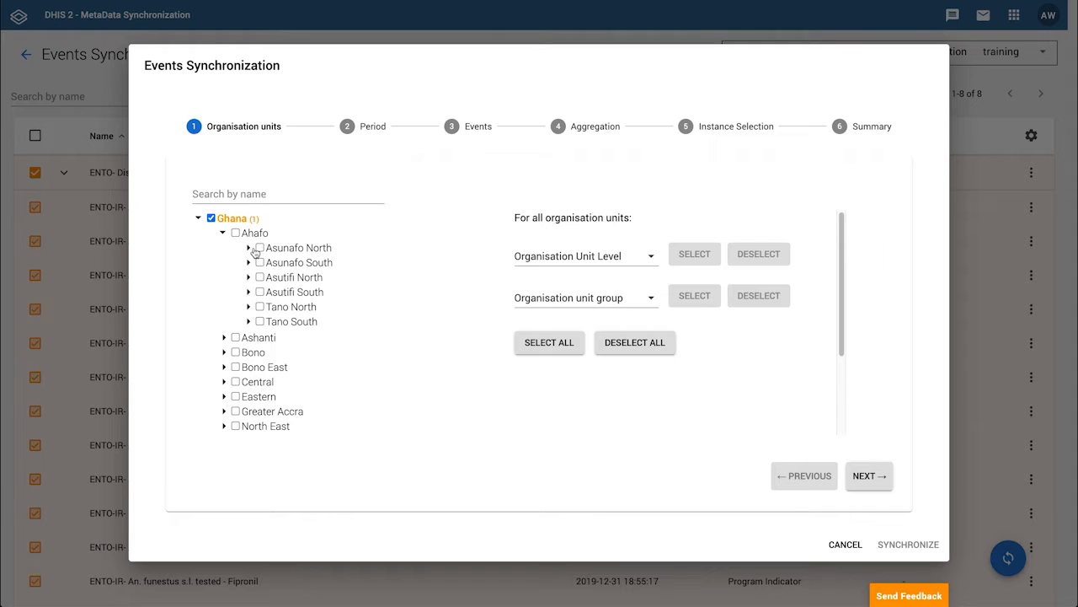
- Select the Asunafo North and Akrodie organisation units under Ahafo, and expand Akrodie to list its facilities
{"action": "left_click", "coordinate": [247, 248]}
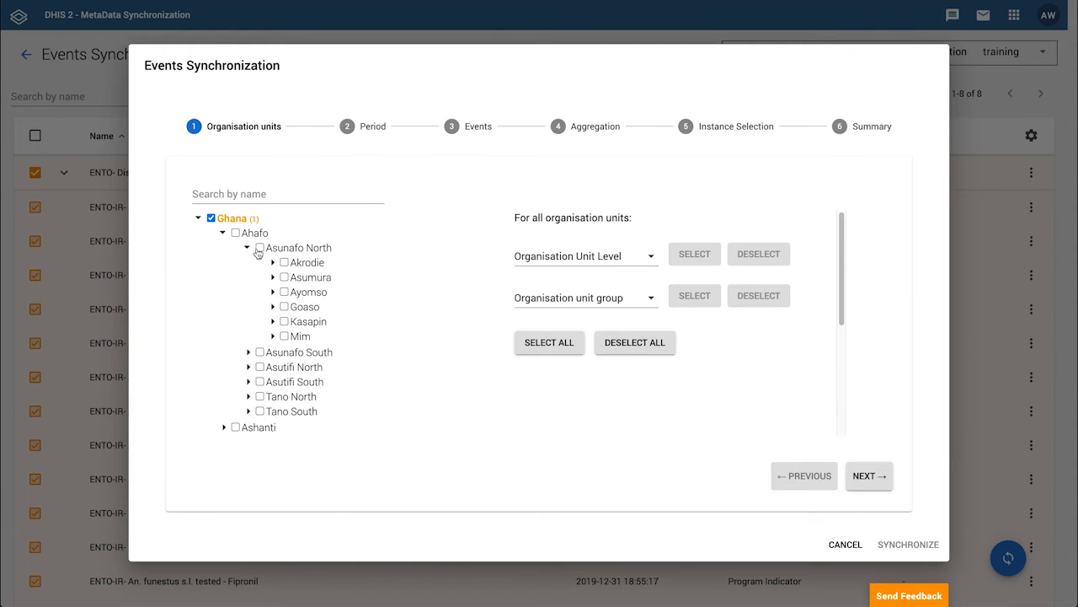
{"action": "left_click", "coordinate": [260, 248]}
{"action": "left_click", "coordinate": [272, 263]}
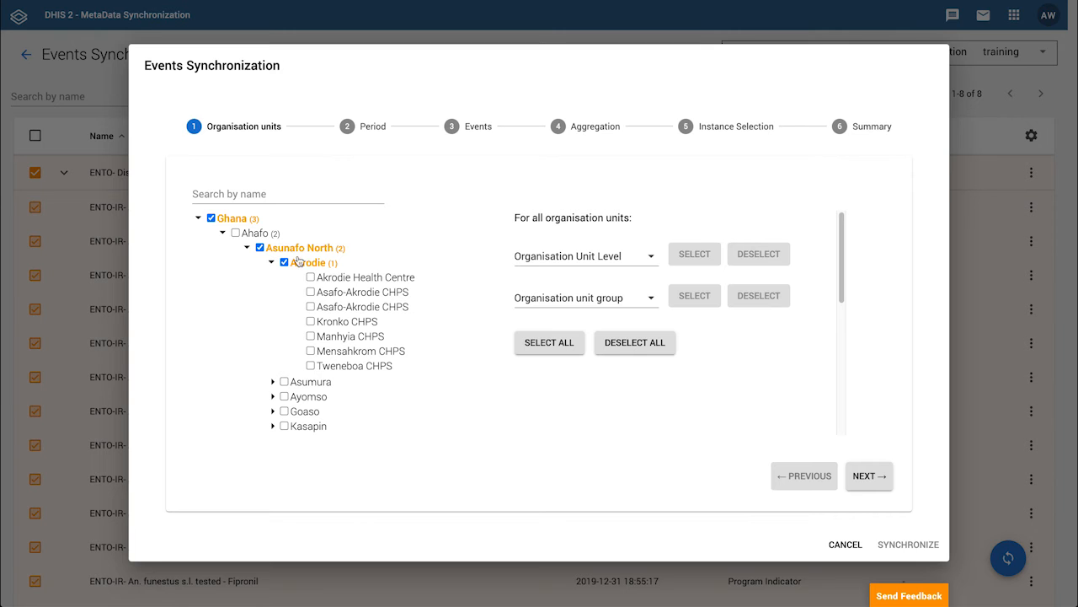
- Select each facility under Akrodie, from Akrodie Health Centre to Tweneboa CHPS, and go to the events settings
{"action": "left_click", "coordinate": [310, 277]}
{"action": "left_click", "coordinate": [310, 292]}
{"action": "left_click", "coordinate": [310, 306]}
{"action": "left_click", "coordinate": [310, 321]}
{"action": "left_click", "coordinate": [310, 336]}
{"action": "left_click", "coordinate": [310, 351]}
{"action": "left_click", "coordinate": [310, 366]}
{"action": "left_click", "coordinate": [474, 128]}
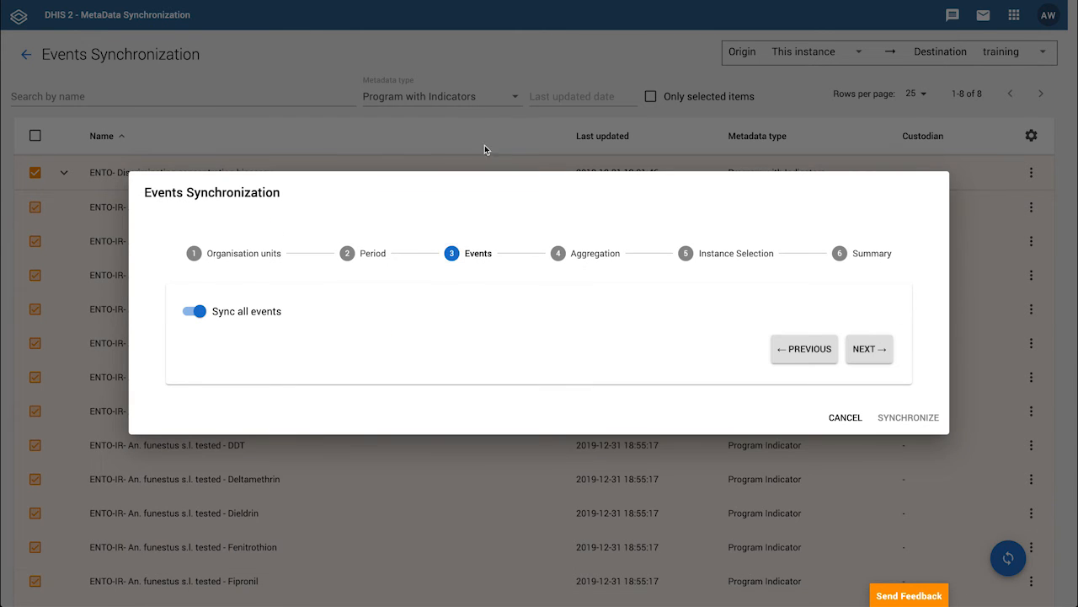
- Disable data aggregation and continue to the instance selection
{"action": "left_click", "coordinate": [573, 255]}
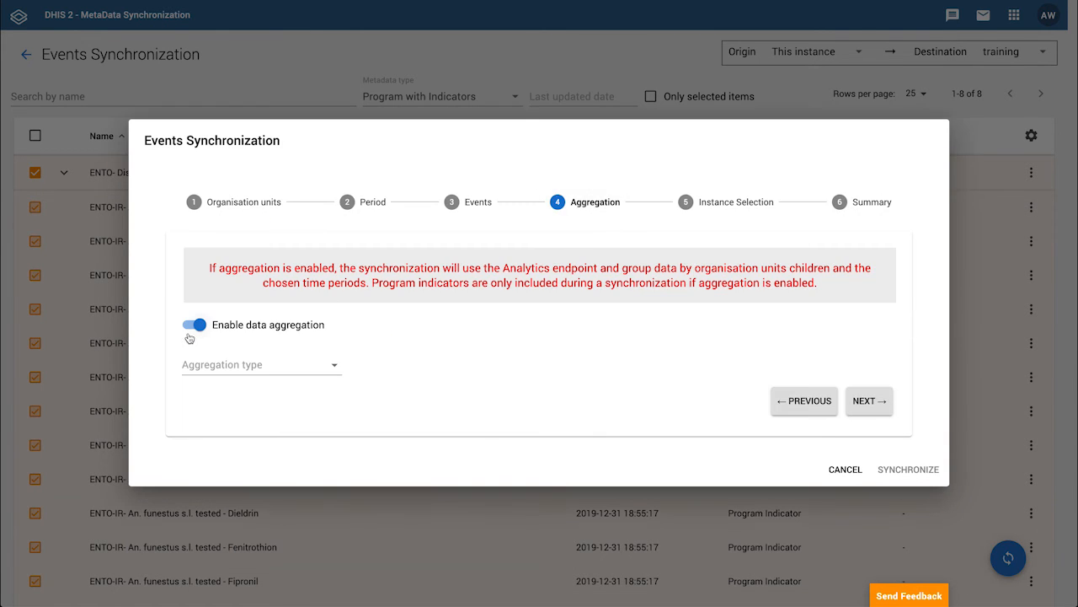
{"action": "left_click", "coordinate": [214, 326]}
{"action": "left_click", "coordinate": [701, 218]}
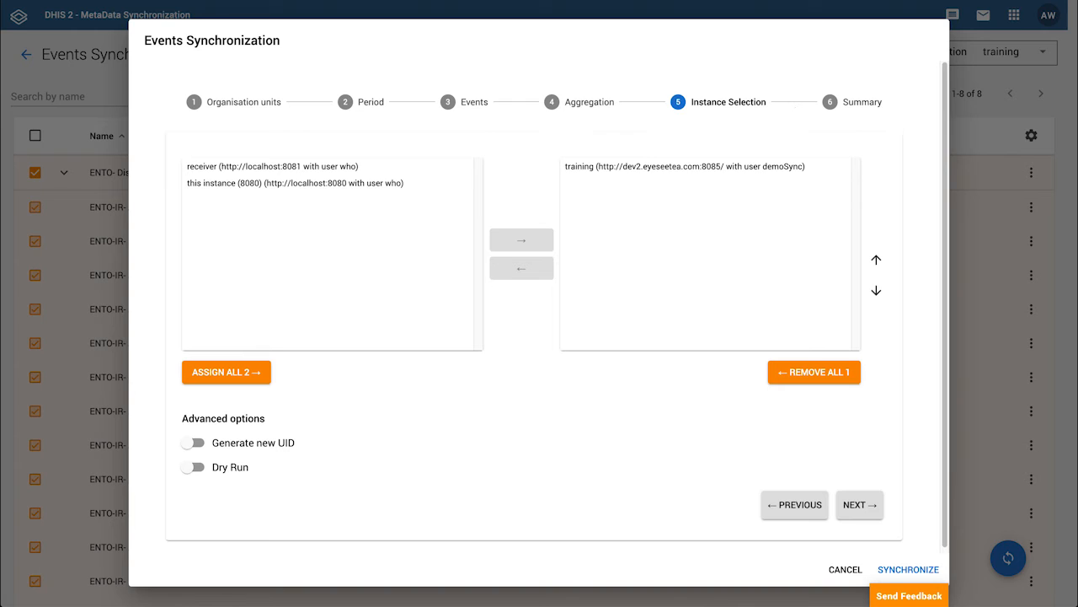
- Add the receiver instance to the target instances, and remove it again
{"action": "left_click", "coordinate": [305, 184]}
{"action": "left_click", "coordinate": [385, 167]}
{"action": "left_click", "coordinate": [512, 241]}
{"action": "left_click", "coordinate": [613, 184]}
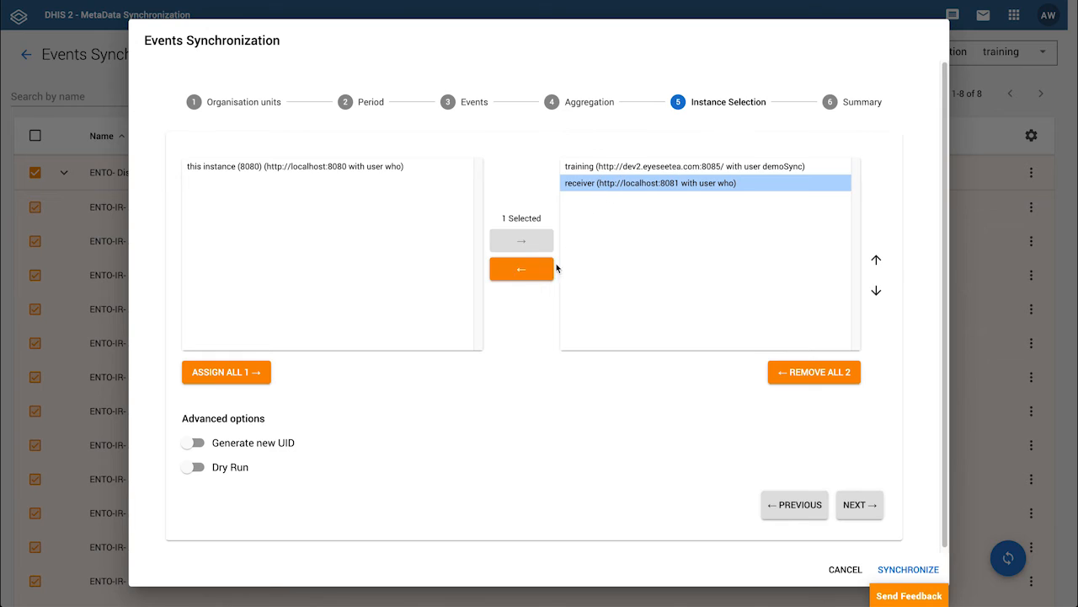
{"action": "left_click", "coordinate": [532, 276]}
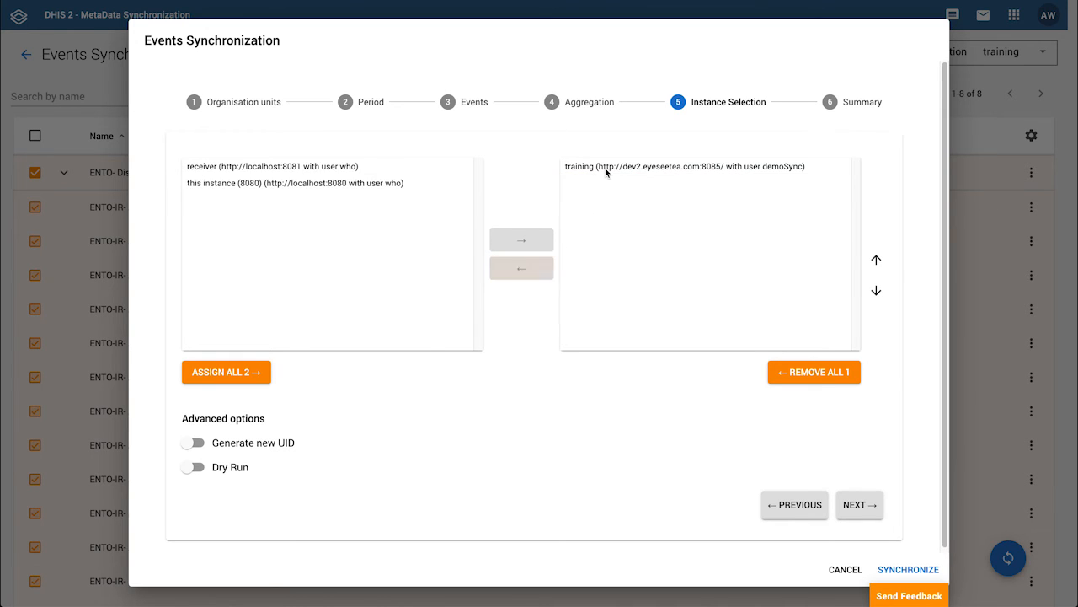
- Highlight the training target instance and try switching the Generate new UID and Dry Run options on and off
{"action": "left_click", "coordinate": [604, 167]}
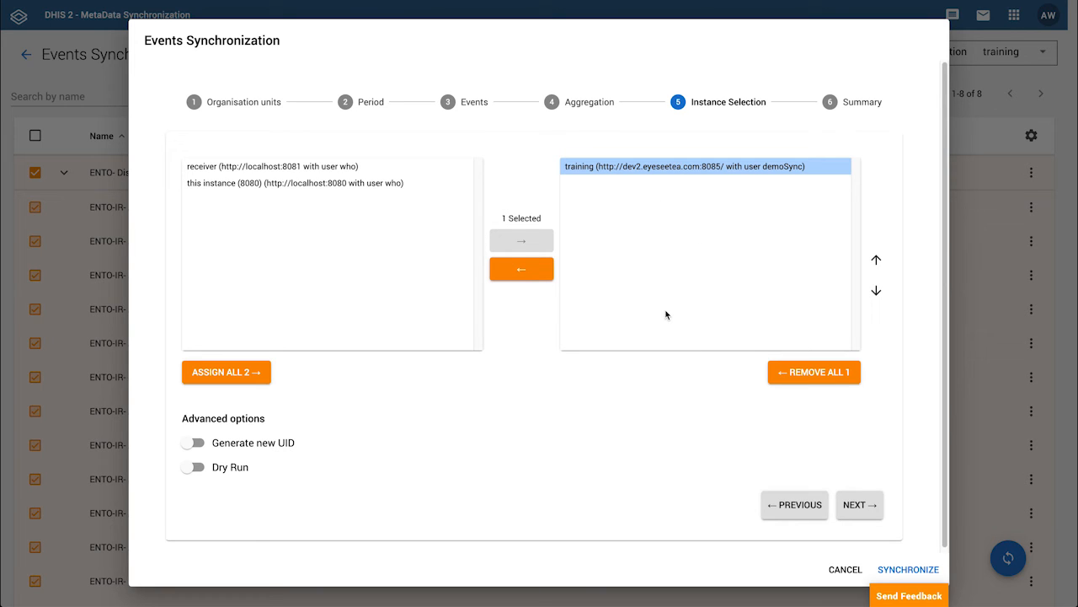
{"action": "left_click", "coordinate": [197, 450]}
{"action": "left_click", "coordinate": [197, 450]}
{"action": "left_click", "coordinate": [194, 467]}
{"action": "left_click", "coordinate": [195, 466]}
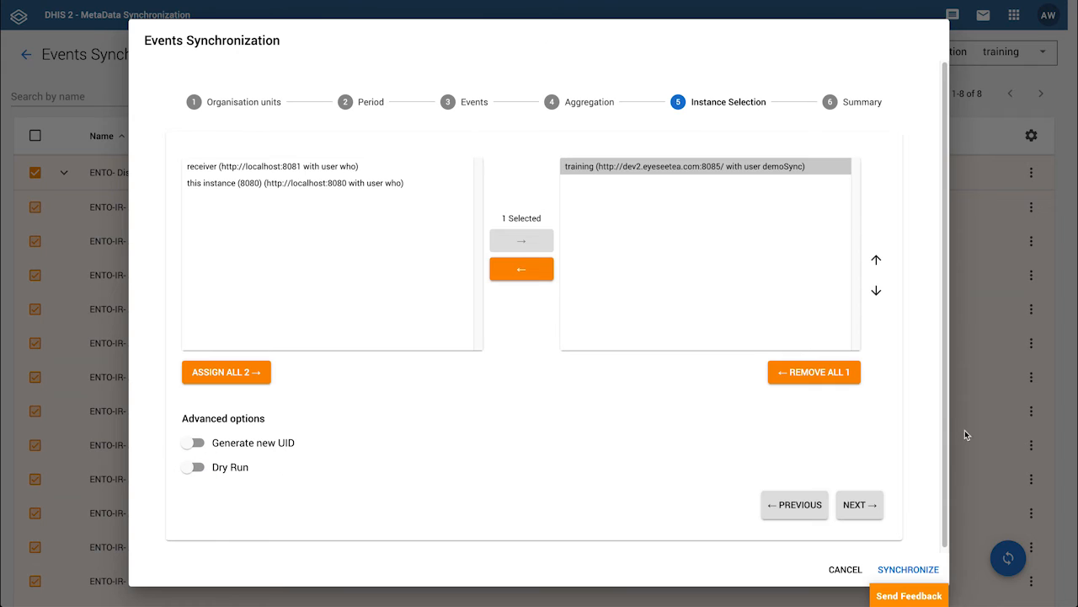
- Review the synchronization summary through to the options for saving a sync rule and downloading JSON
{"action": "left_click", "coordinate": [871, 504]}
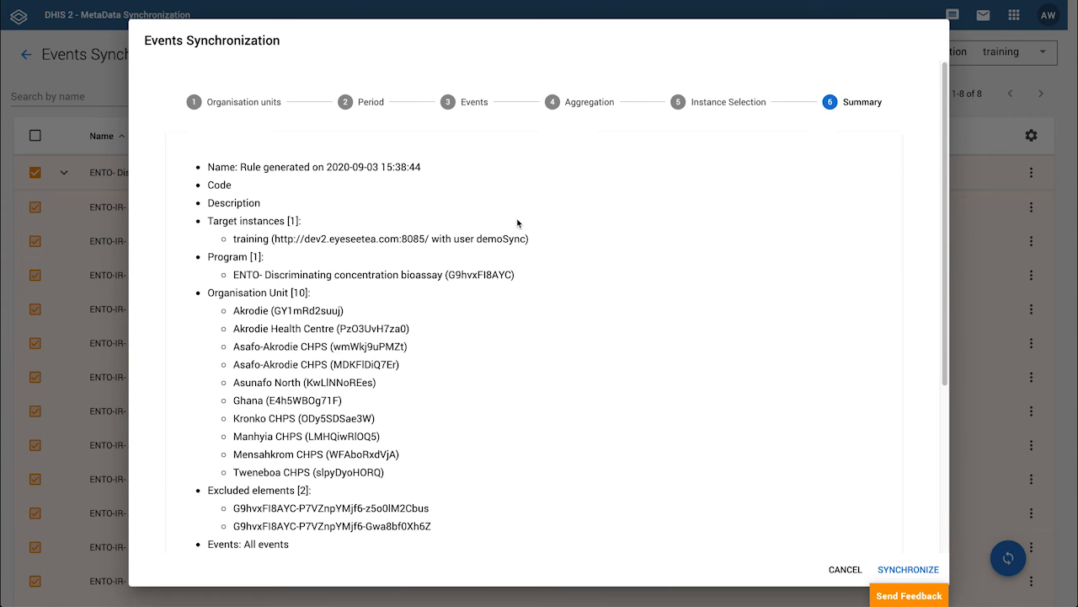
{"action": "scroll", "coordinate": [722, 296], "scroll_direction": "down", "scroll_amount": 3}
{"action": "scroll", "coordinate": [555, 494], "scroll_direction": "up", "scroll_amount": 1}
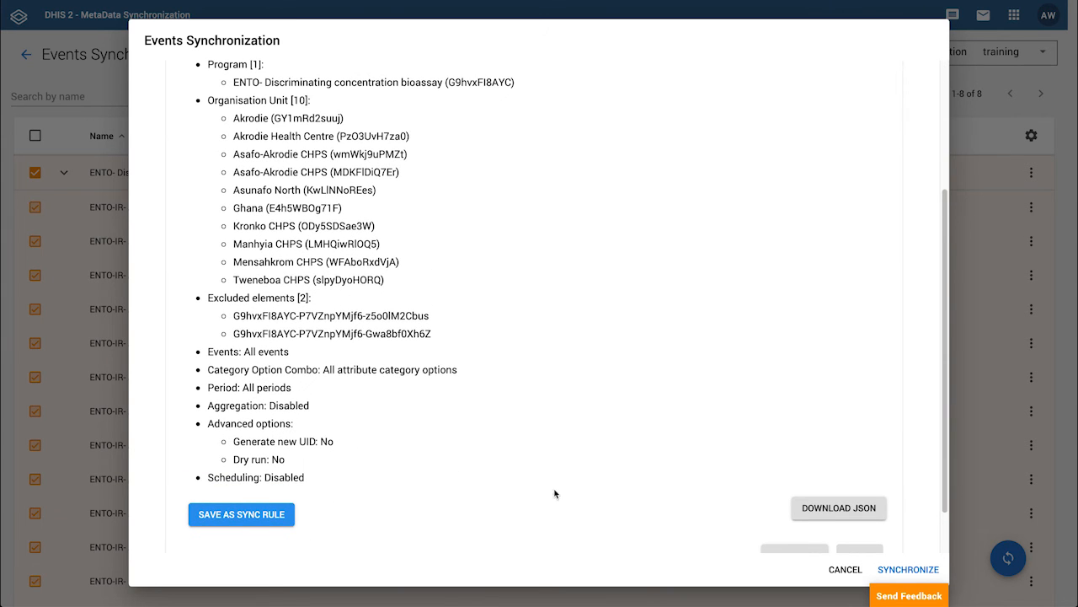
{"action": "left_click", "coordinate": [220, 523]}
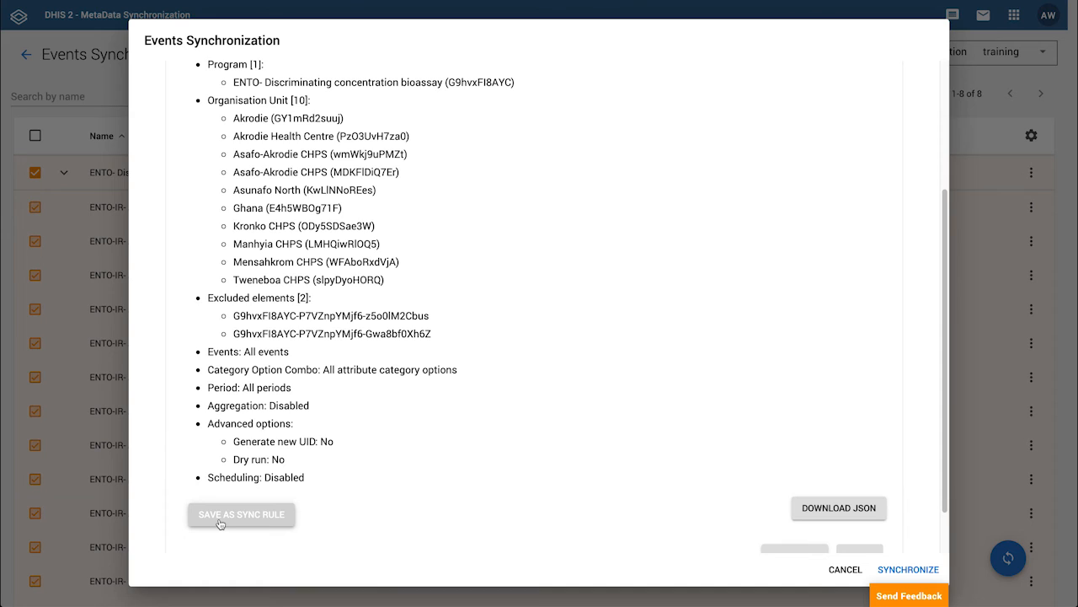
{"action": "scroll", "coordinate": [898, 489], "scroll_direction": "down", "scroll_amount": 1}
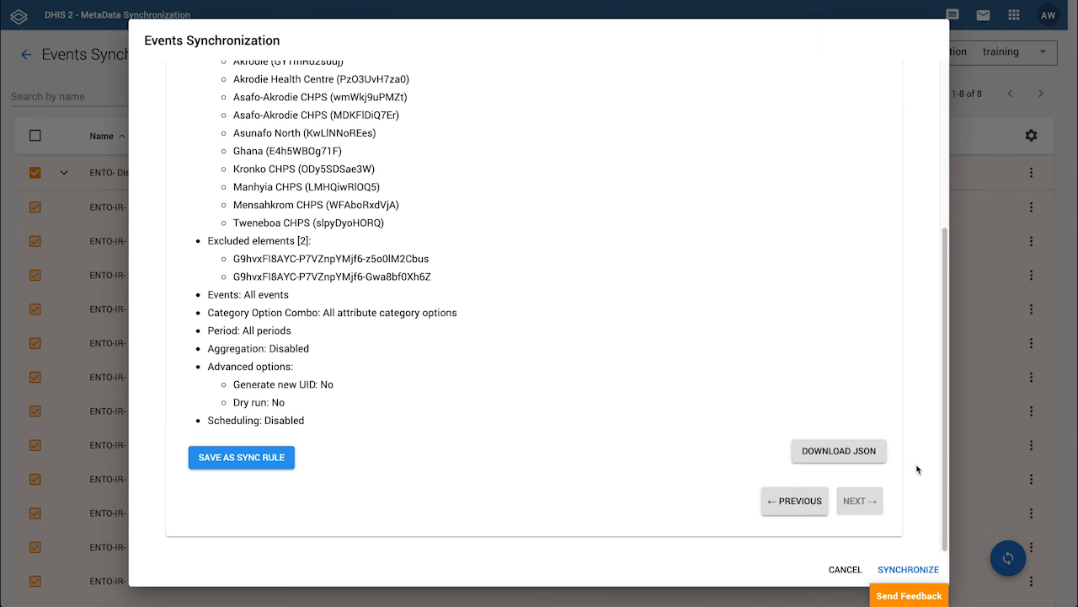
- Download the events payload as JSON and run the synchronization to the training instance
{"action": "left_click", "coordinate": [868, 451]}
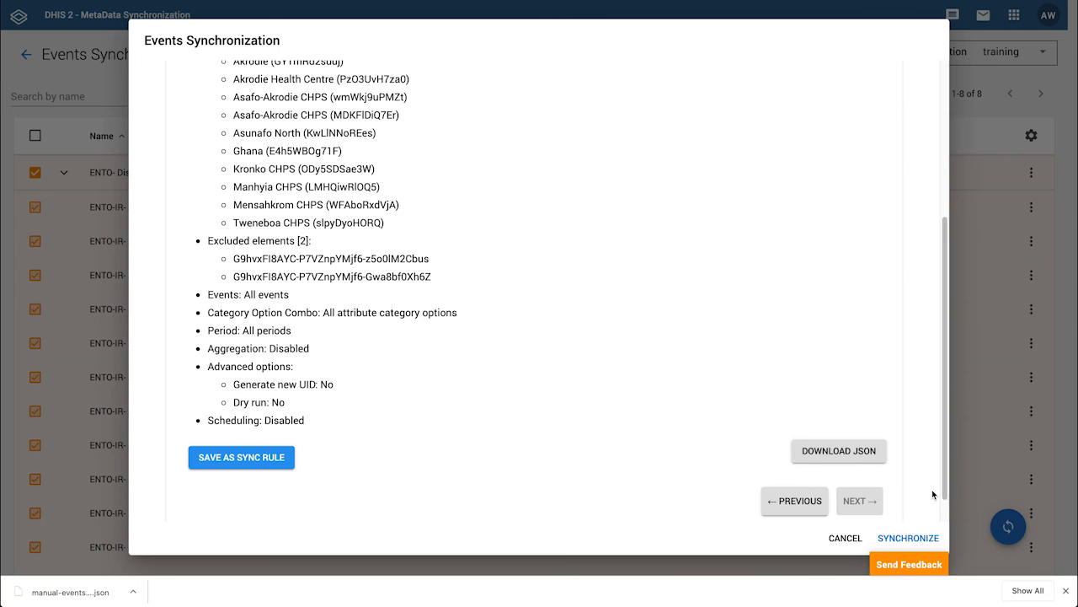
{"action": "scroll", "coordinate": [932, 489], "scroll_direction": "down", "scroll_amount": 1}
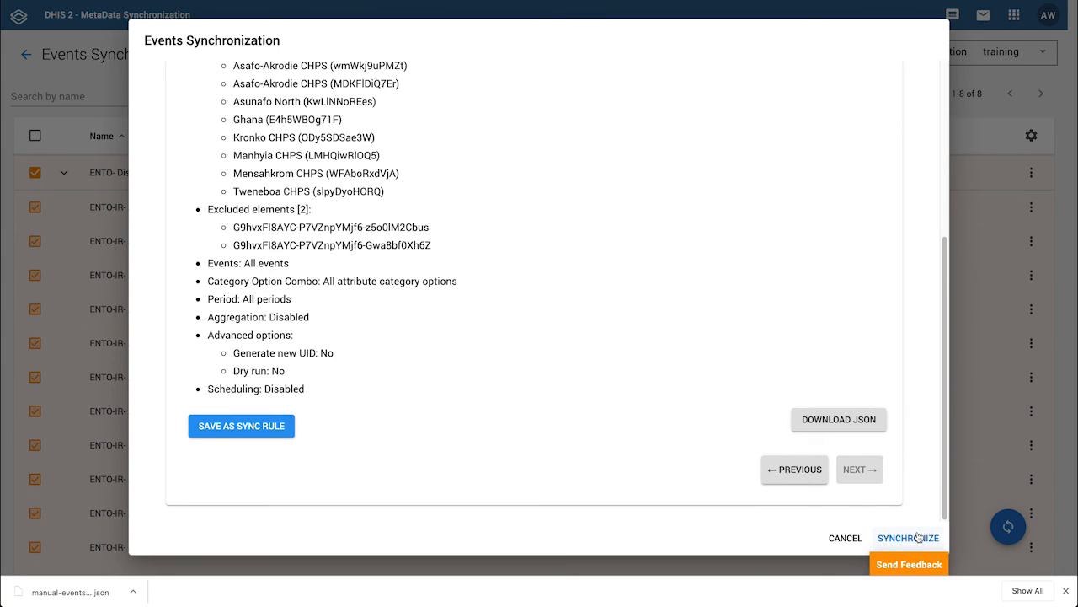
{"action": "left_click", "coordinate": [917, 537]}
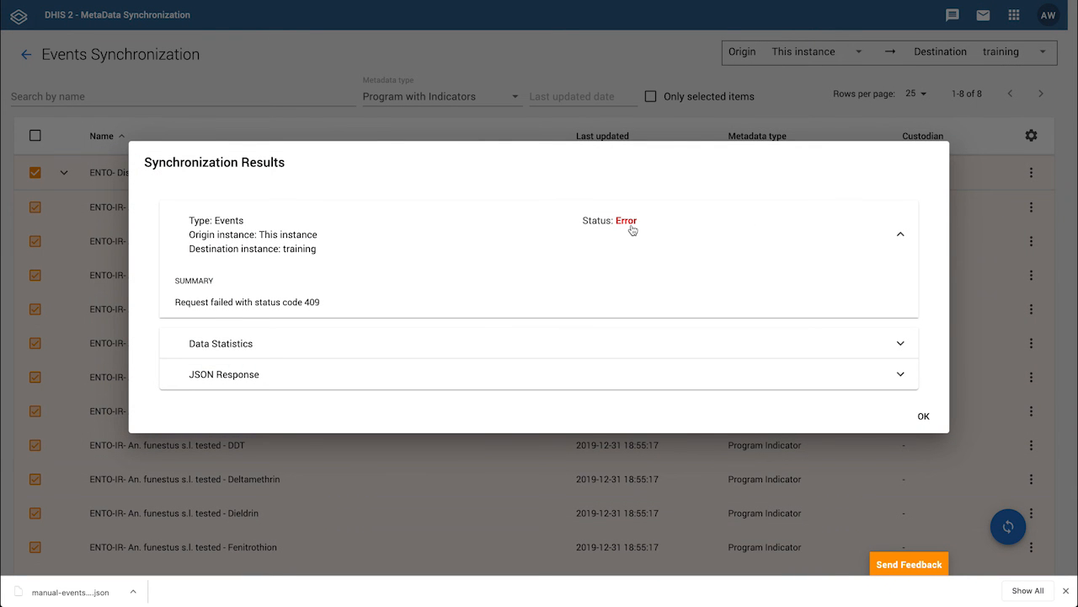
- Examine the data statistics and the first result entry of the JSON response in the synchronization results, and close them
{"action": "left_click", "coordinate": [899, 347]}
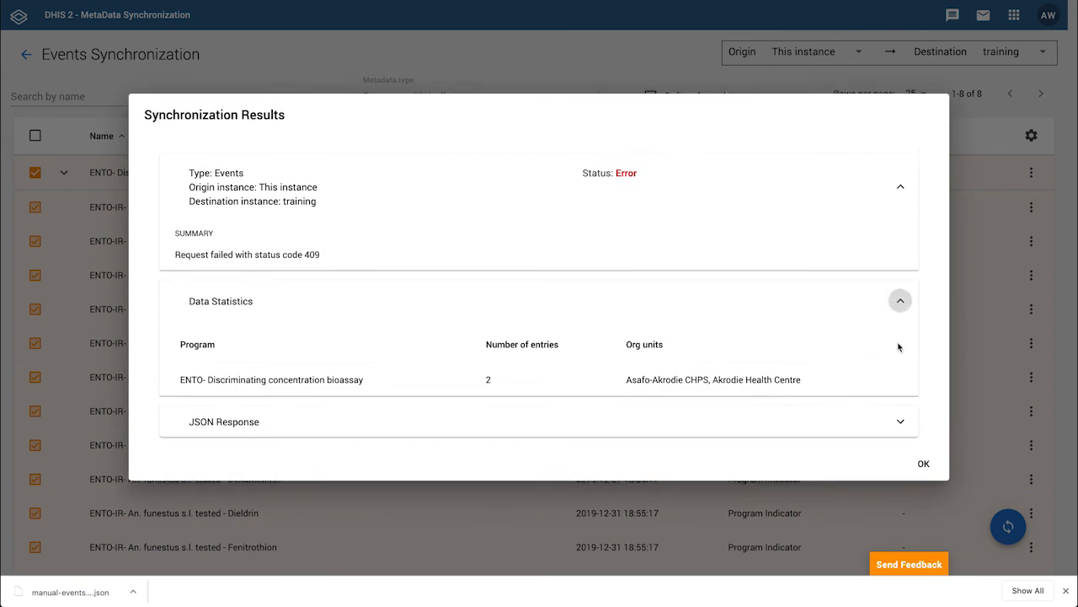
{"action": "left_click", "coordinate": [607, 422]}
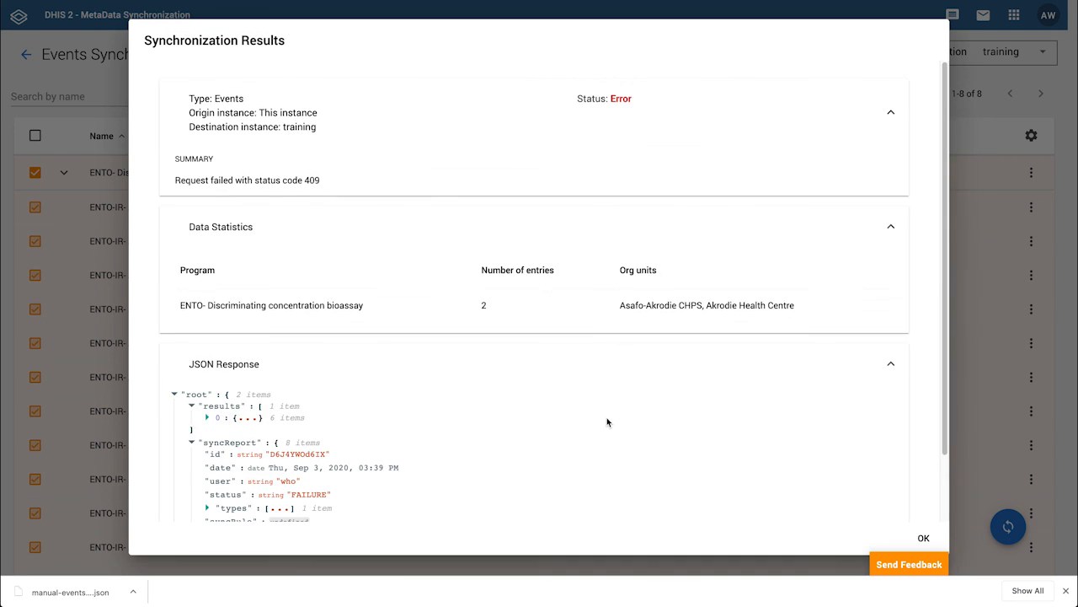
{"action": "scroll", "coordinate": [525, 413], "scroll_direction": "down", "scroll_amount": 2}
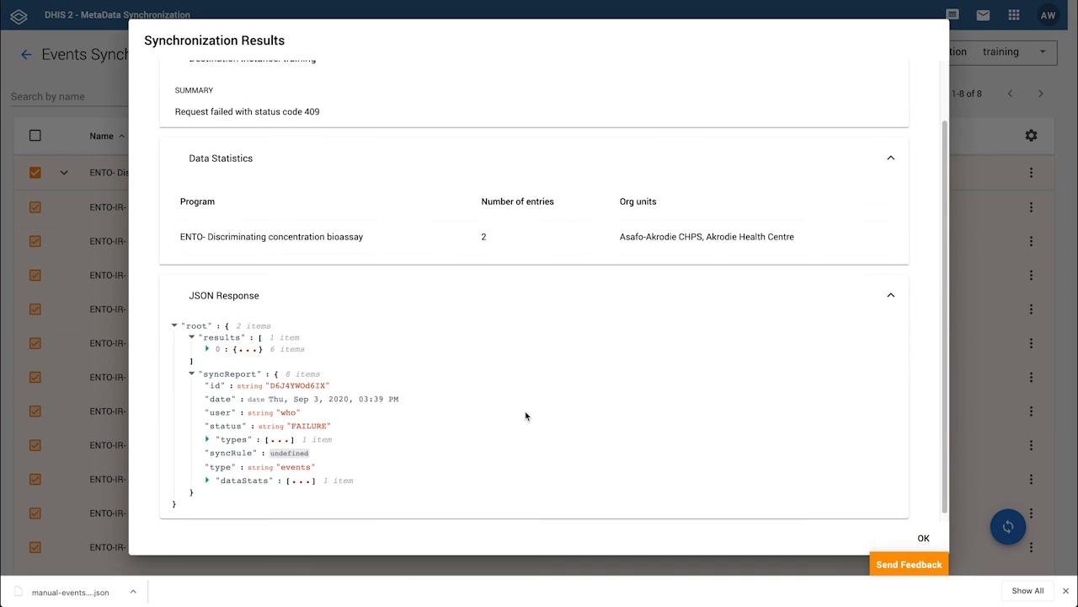
{"action": "left_click", "coordinate": [207, 342]}
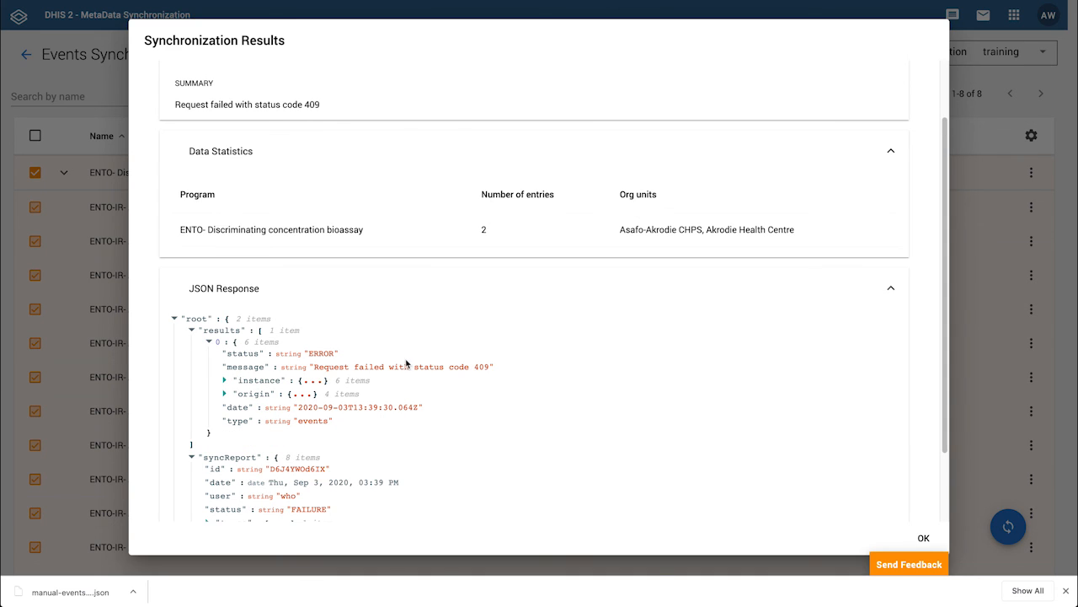
{"action": "left_click", "coordinate": [191, 329]}
{"action": "left_click", "coordinate": [924, 539]}
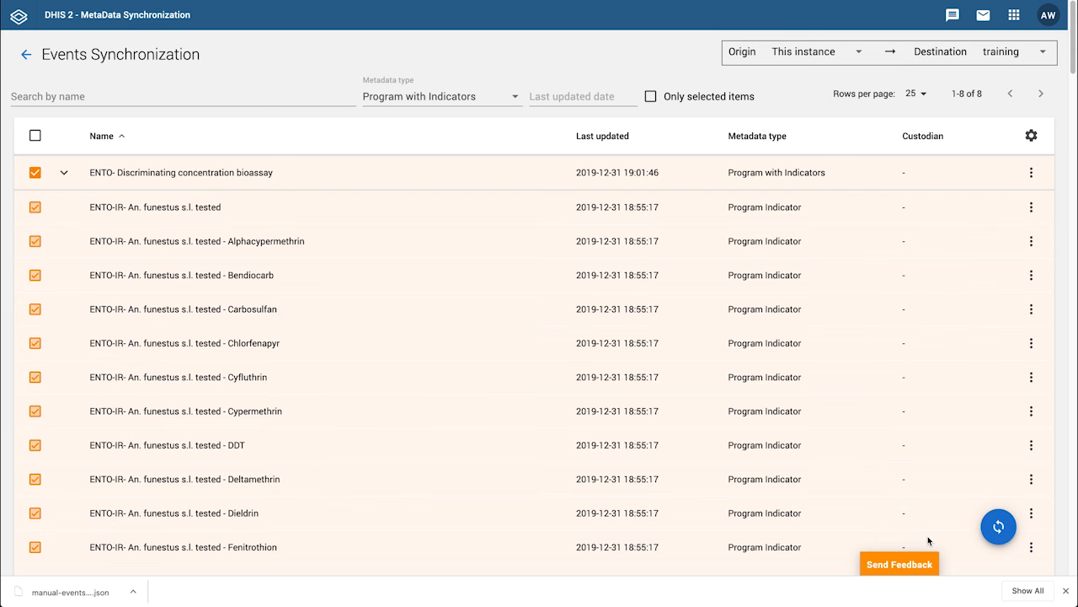
- Go to the events synchronization history and view the results of the most recent manual synchronization
{"action": "left_click", "coordinate": [24, 54]}
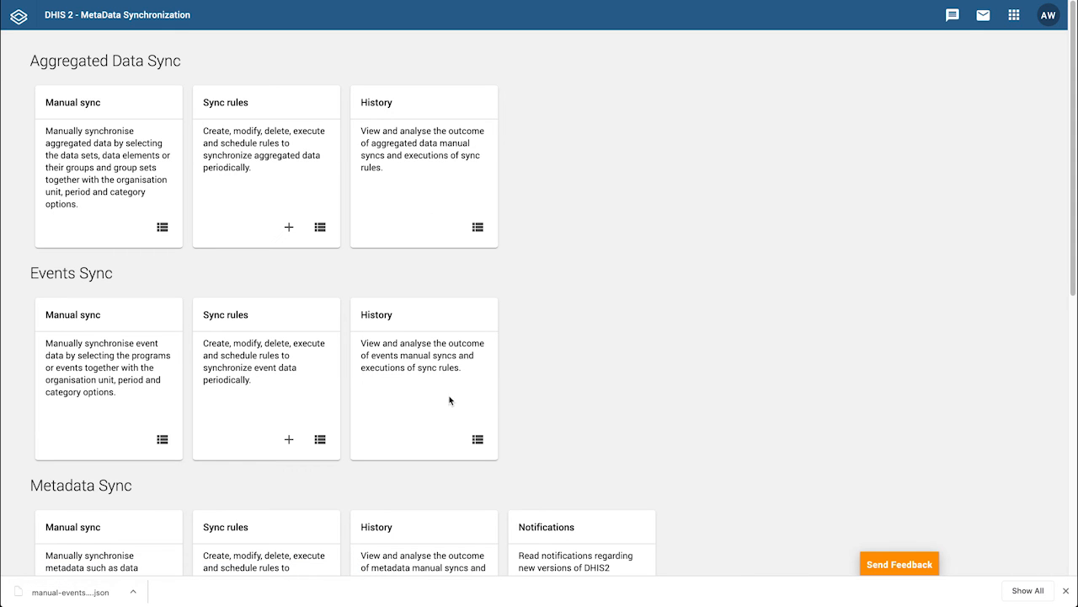
{"action": "left_click", "coordinate": [477, 440]}
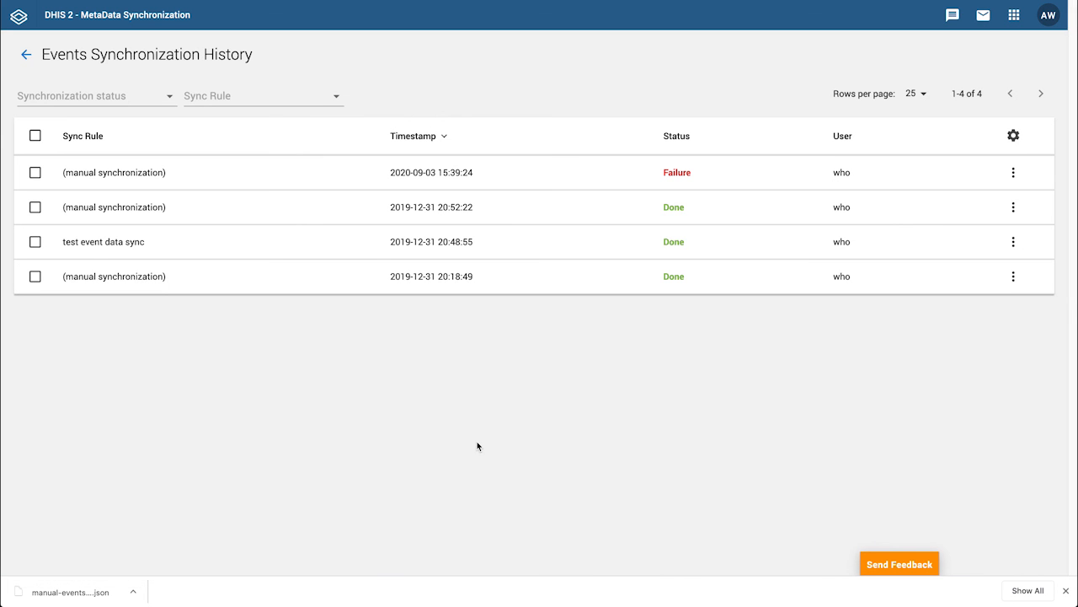
{"action": "left_click", "coordinate": [684, 172]}
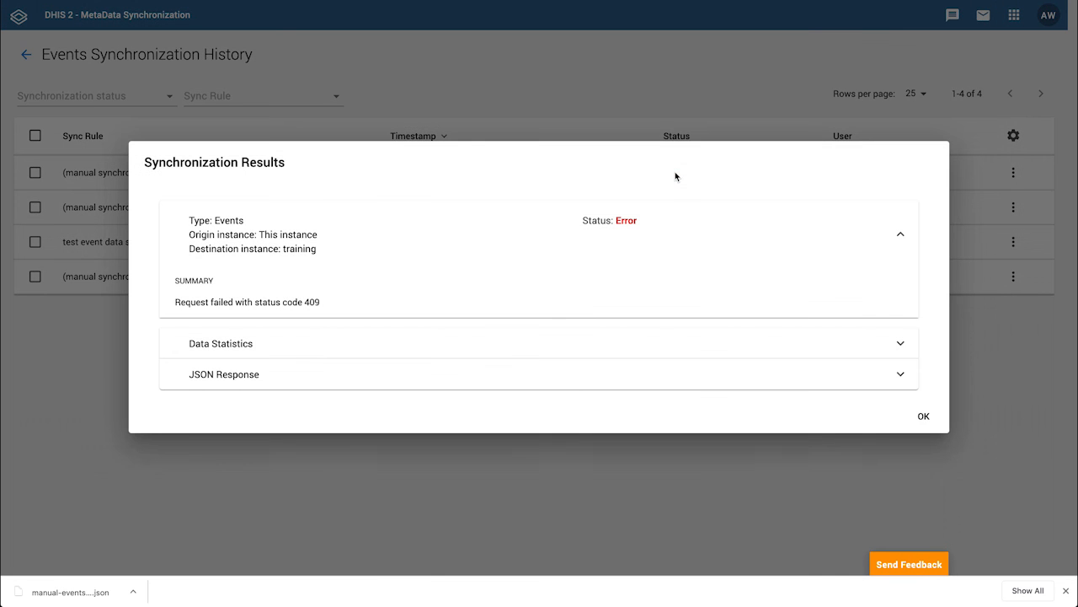